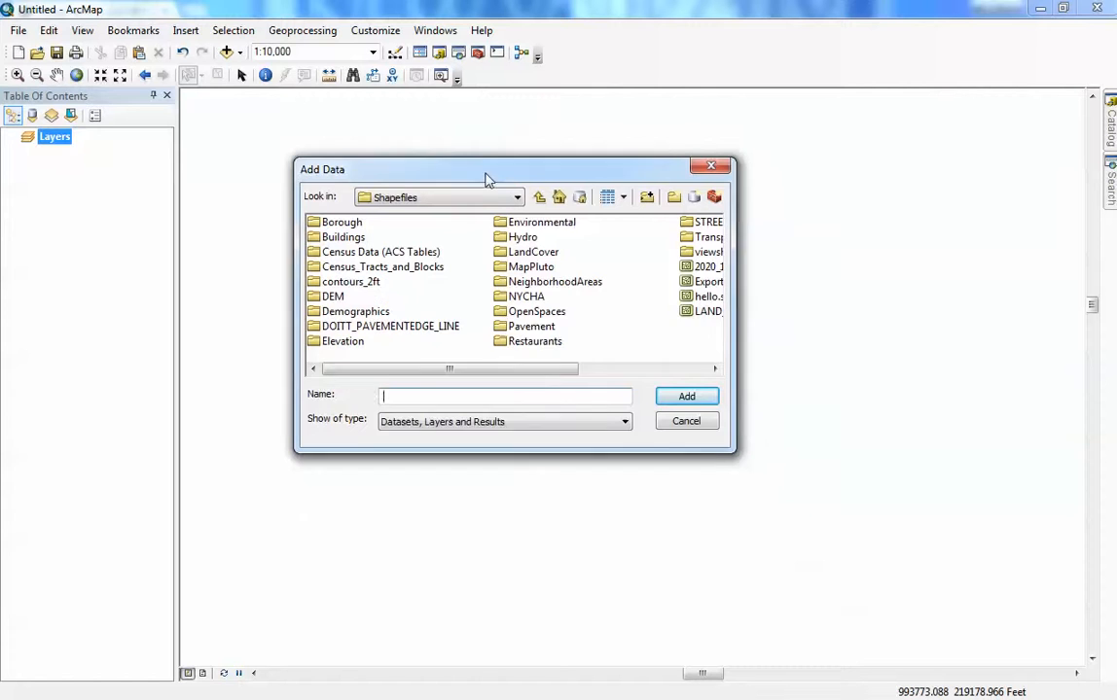
Add the nynta.shp shapefile from the NeighborhoodAreas folder to the map.
click(541, 271)
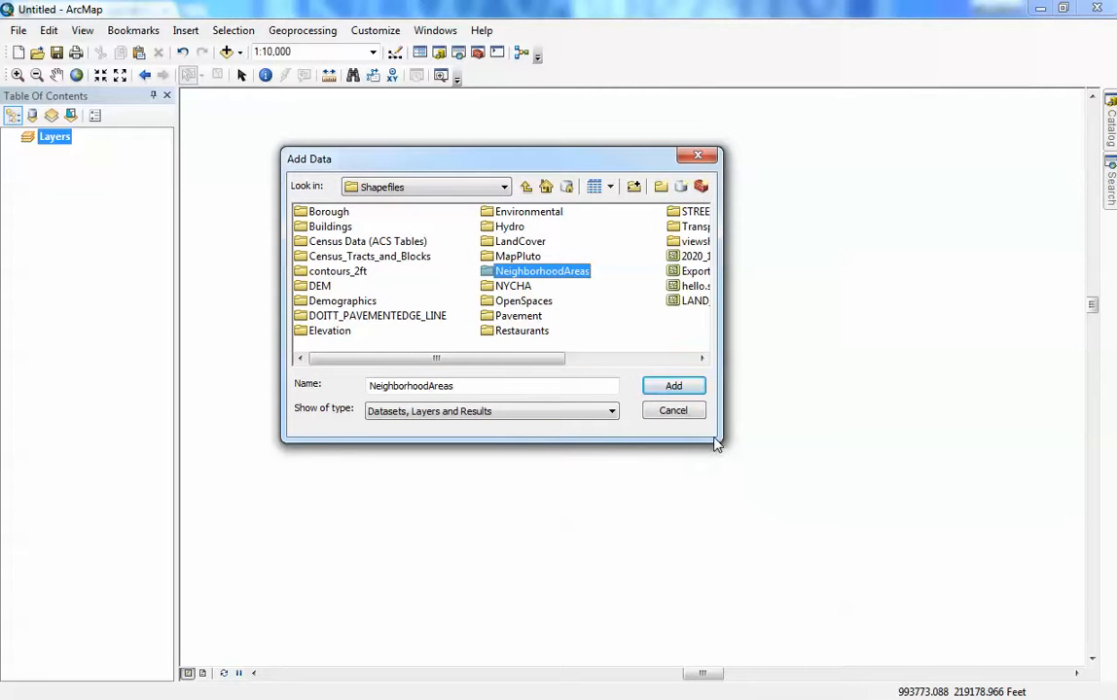
double_click(552, 272)
click(321, 214)
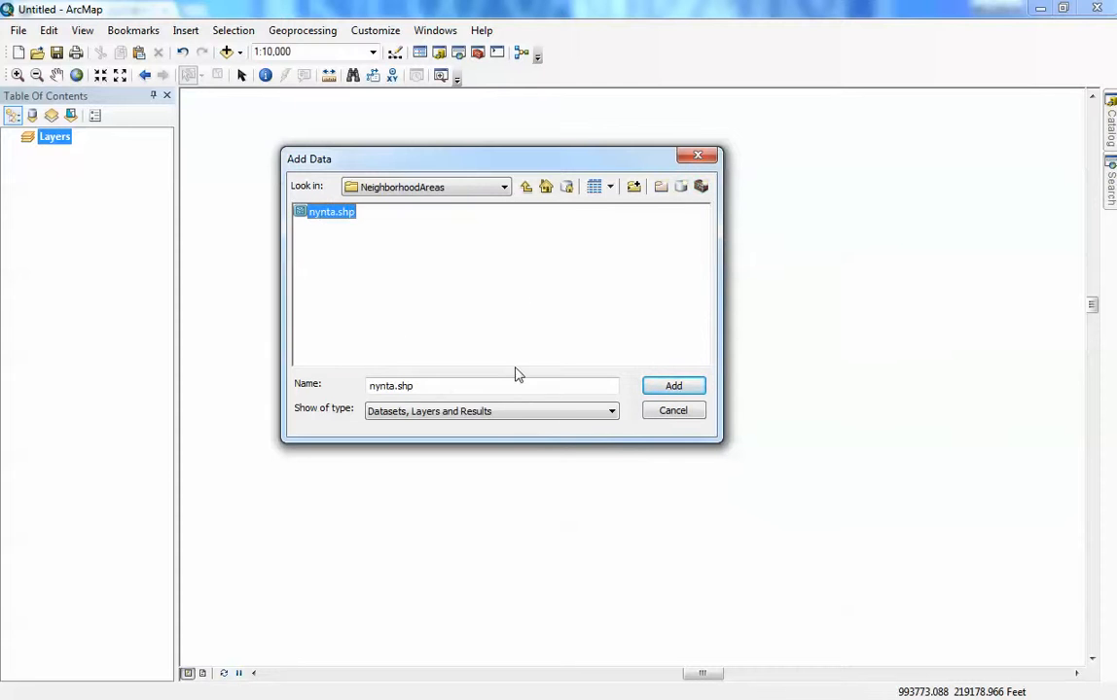
click(673, 386)
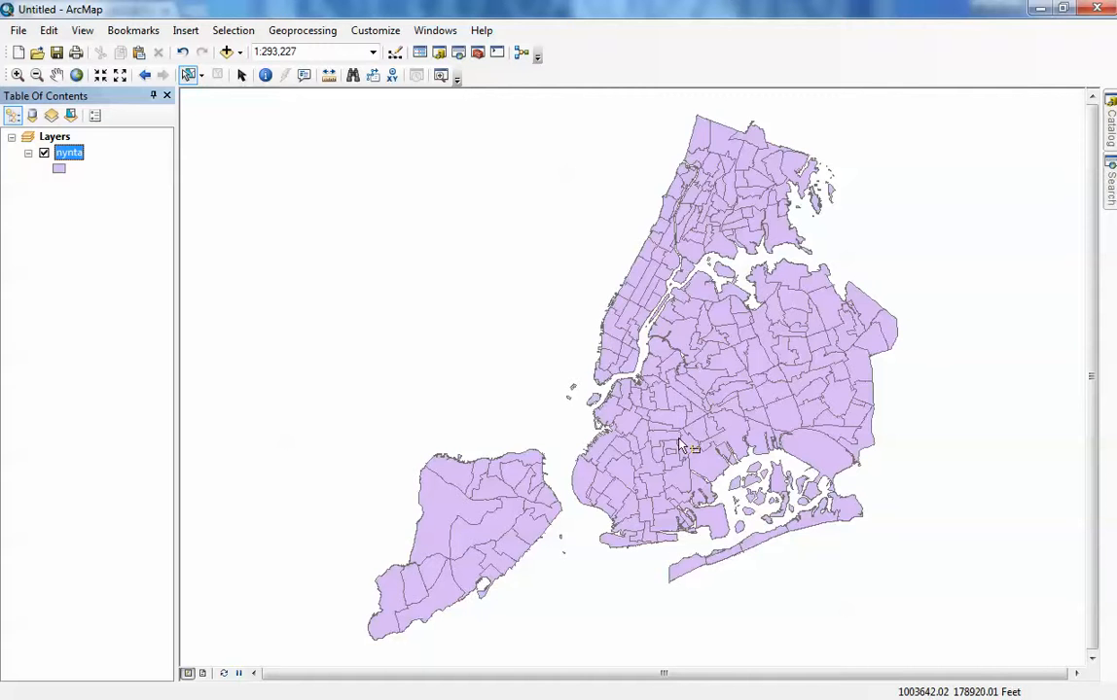
Select the neighborhood polygon in southern Queens just north of Jamaica Bay with the Select Features tool.
scroll(681, 445, down, 1)
scroll(681, 445, up, 2)
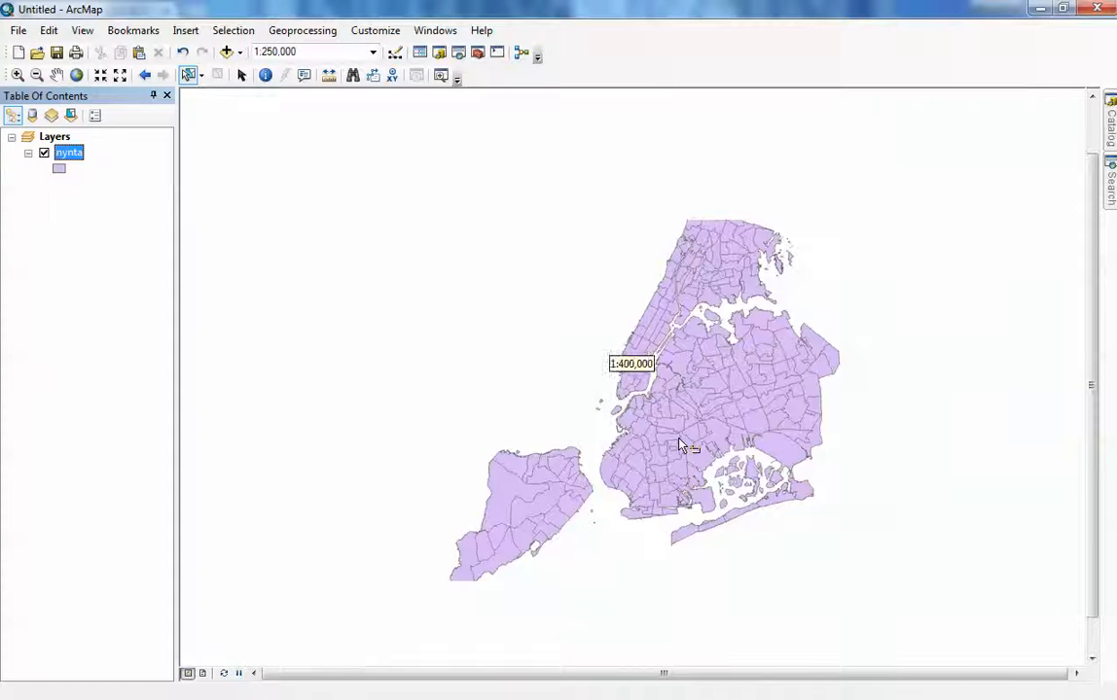
scroll(681, 446, down, 5)
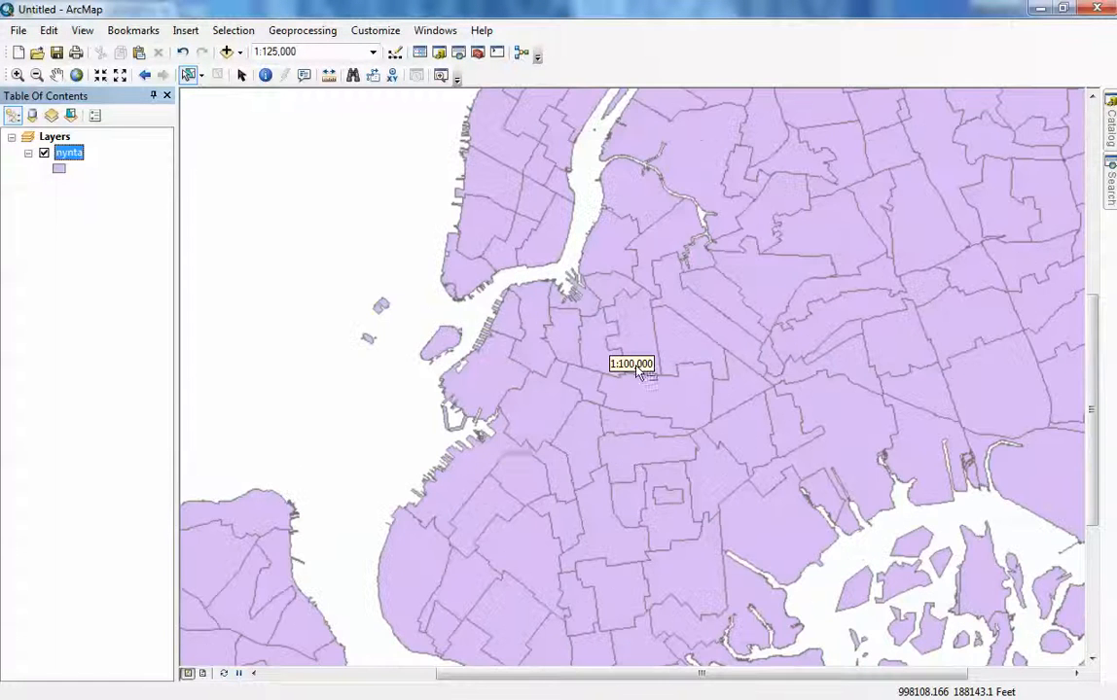
scroll(571, 333, up, 1)
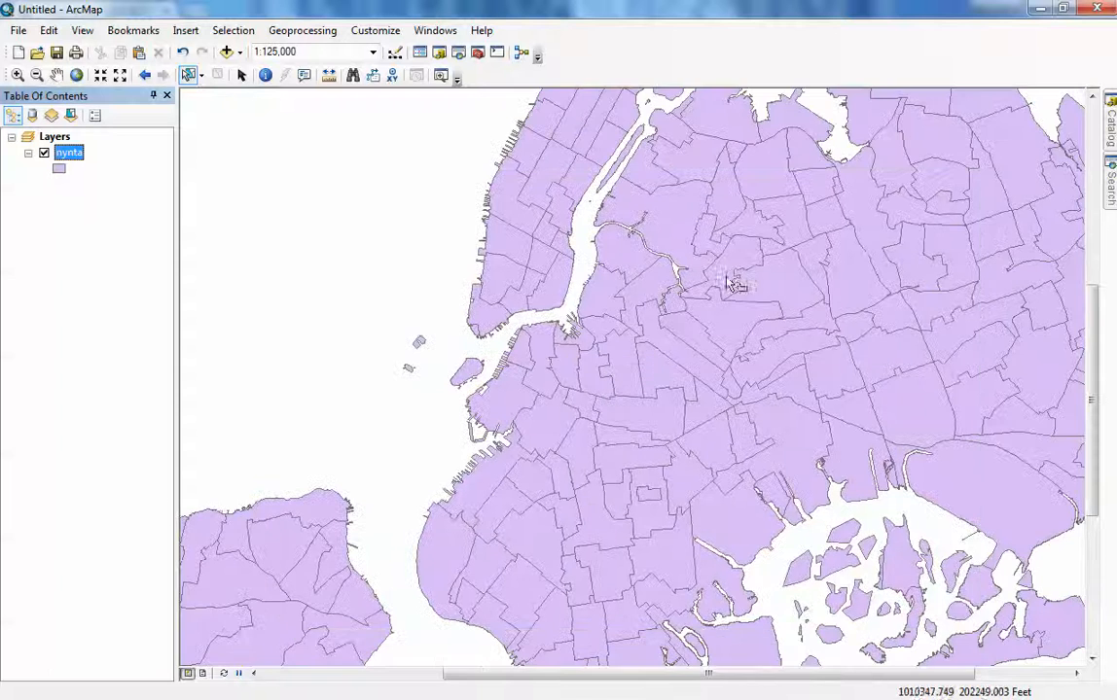
scroll(676, 423, up, 3)
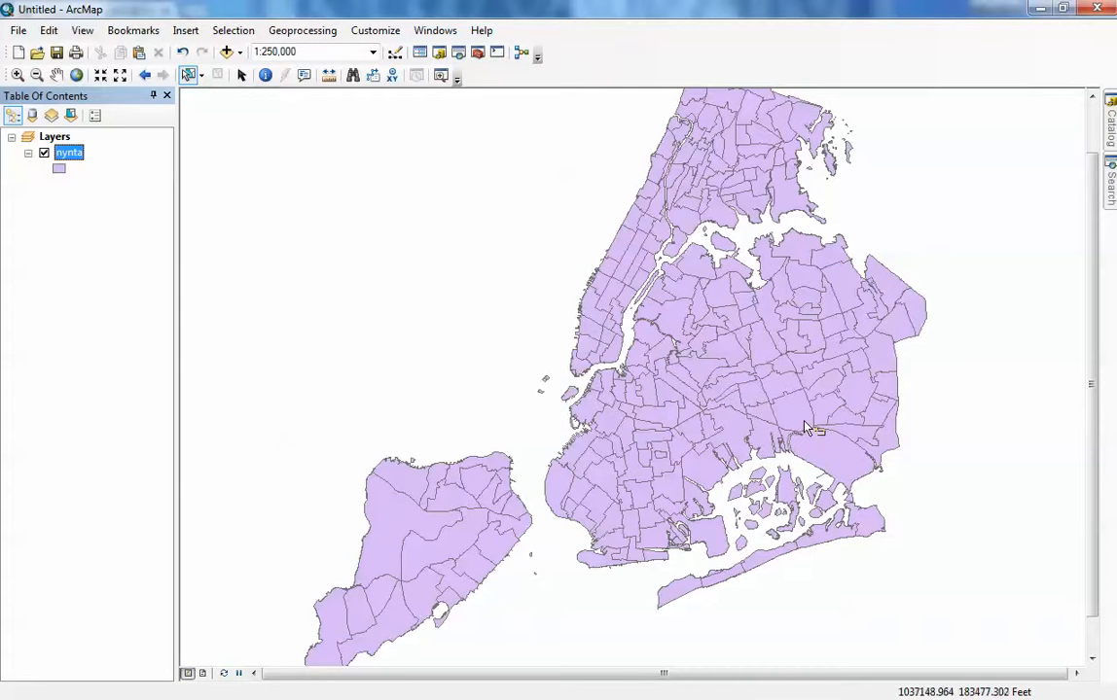
click(190, 78)
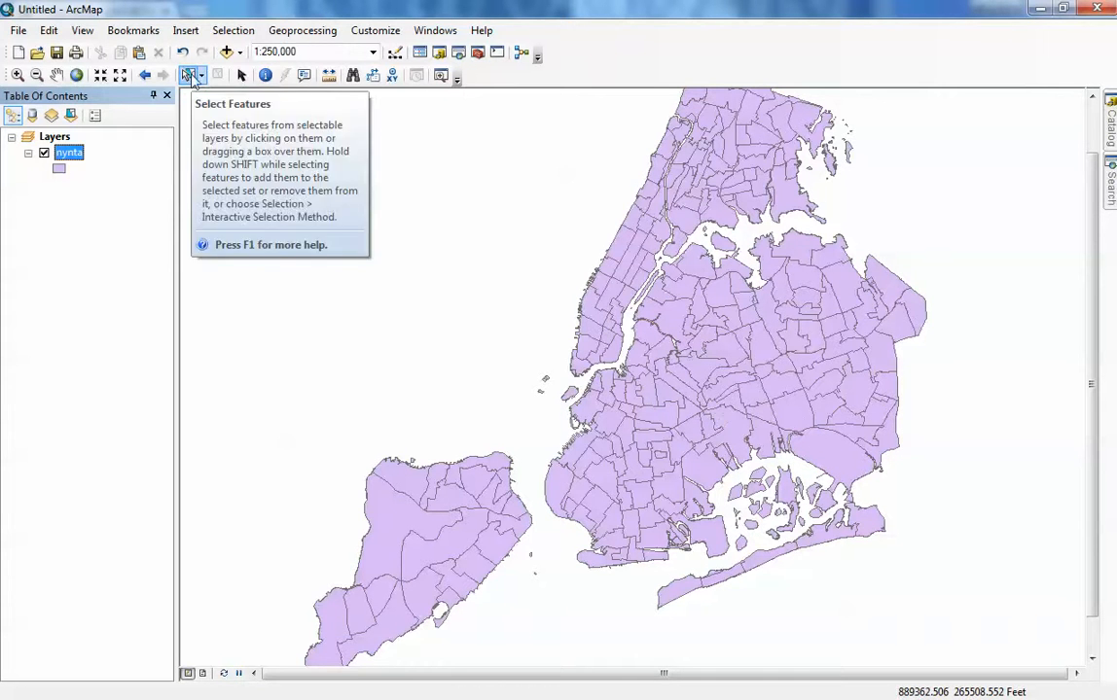
click(796, 409)
scroll(793, 399, down, 2)
scroll(833, 439, down, 2)
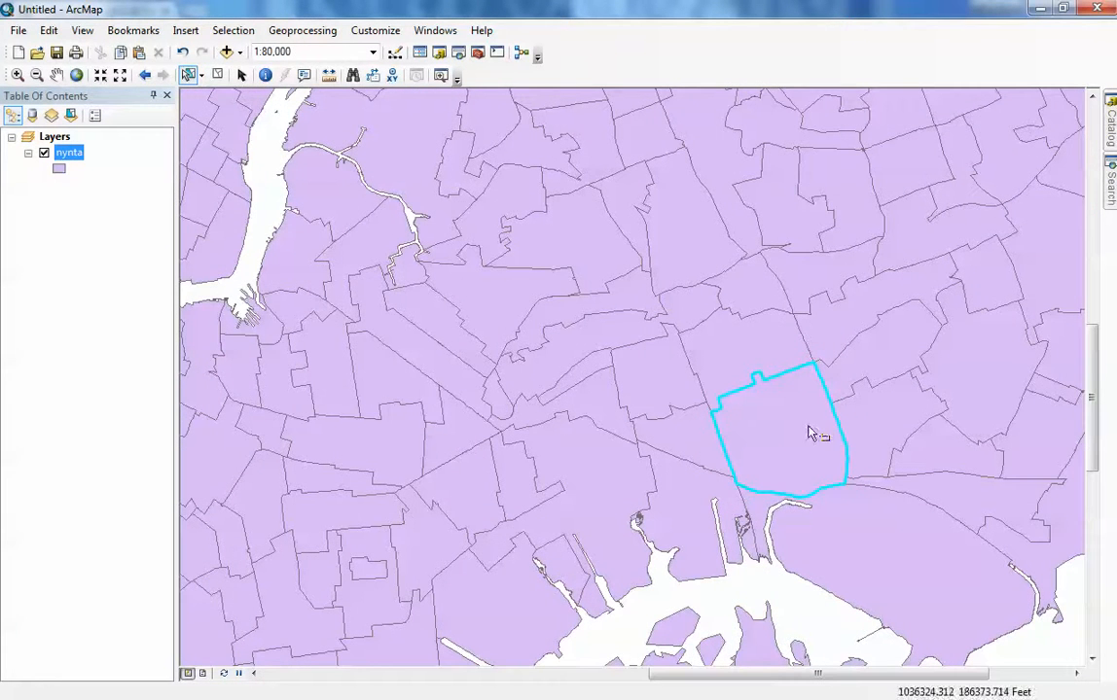
Look through the nynta attribute table for the selected Queens neighborhood's record, and close the table.
right_click(68, 152)
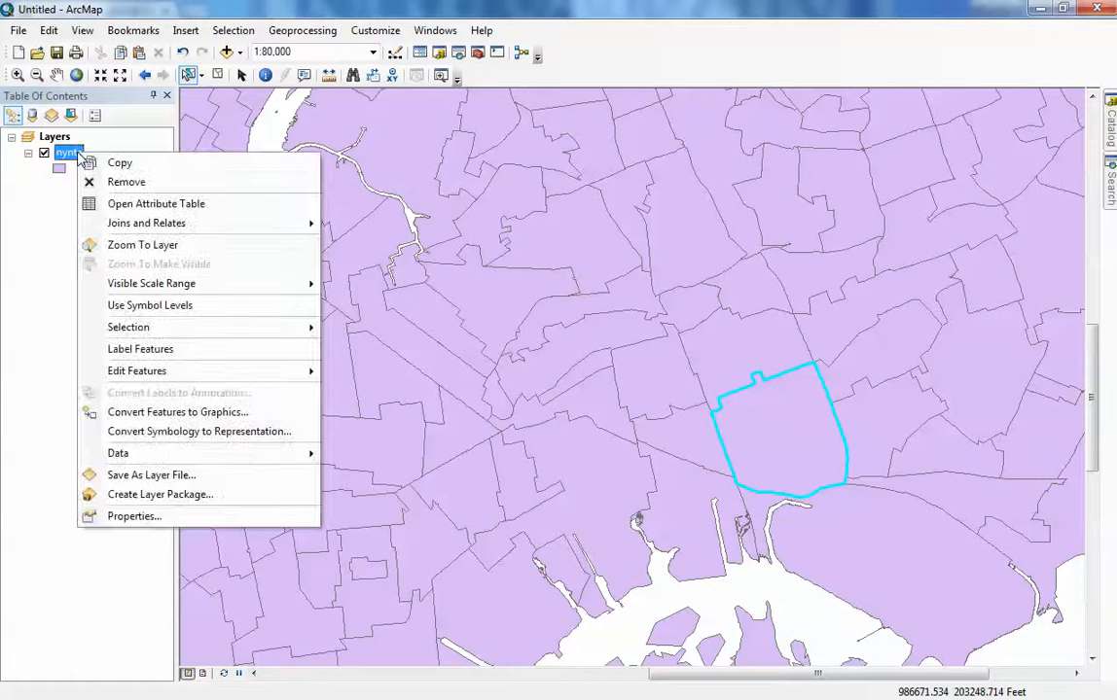
click(132, 204)
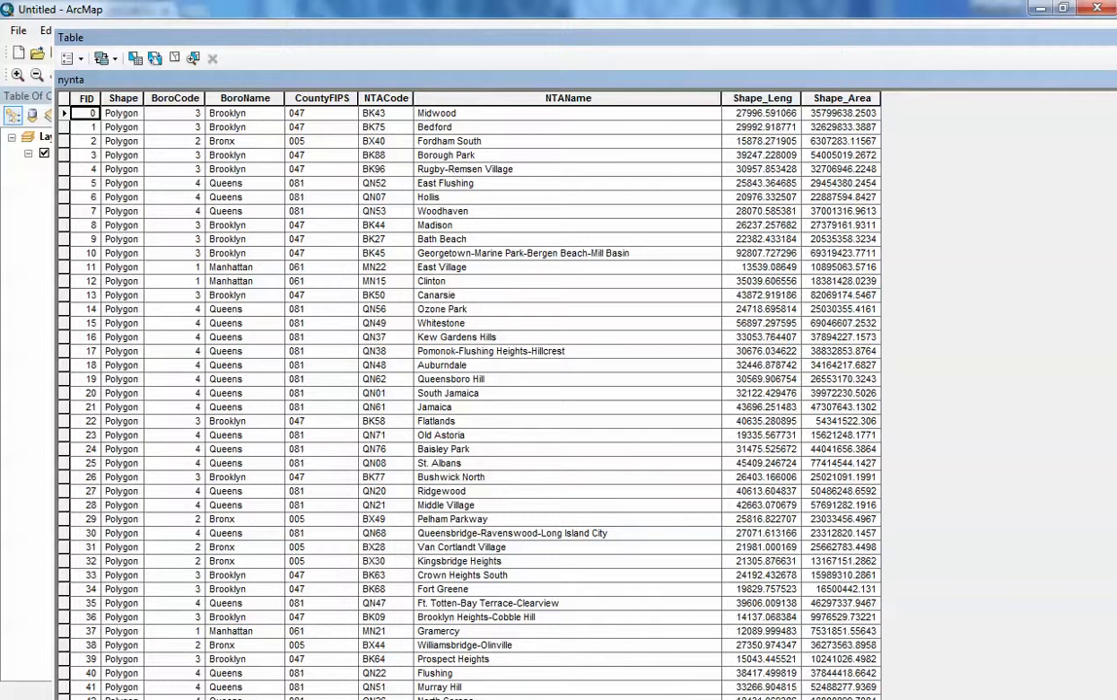
drag(1115, 58, 961, 49)
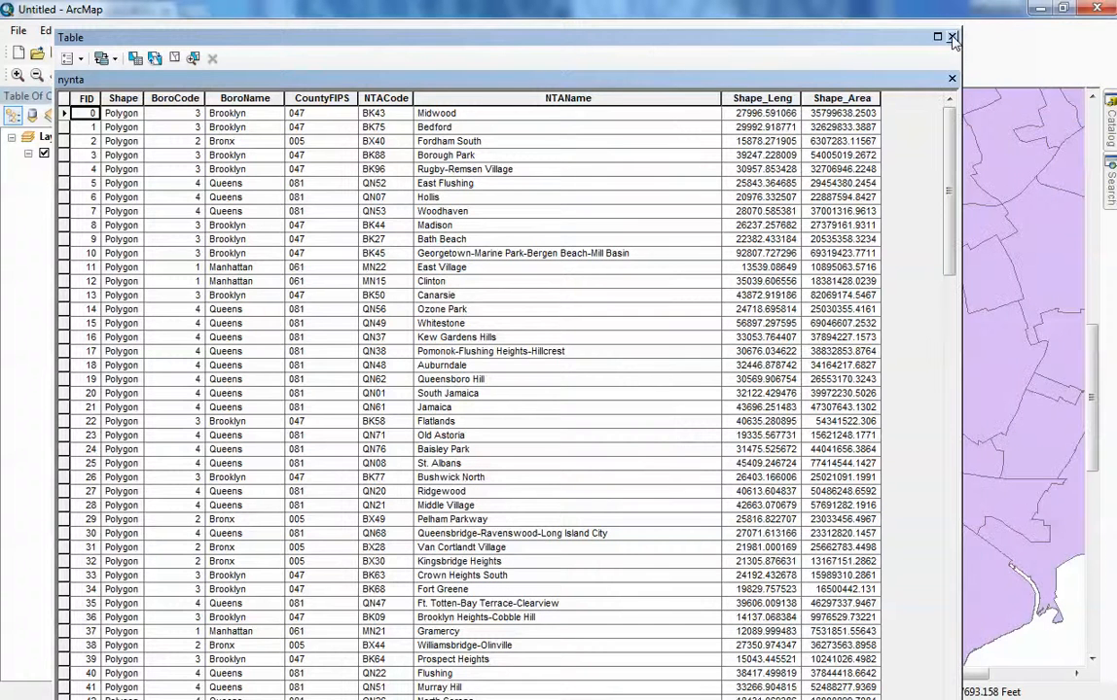
click(953, 37)
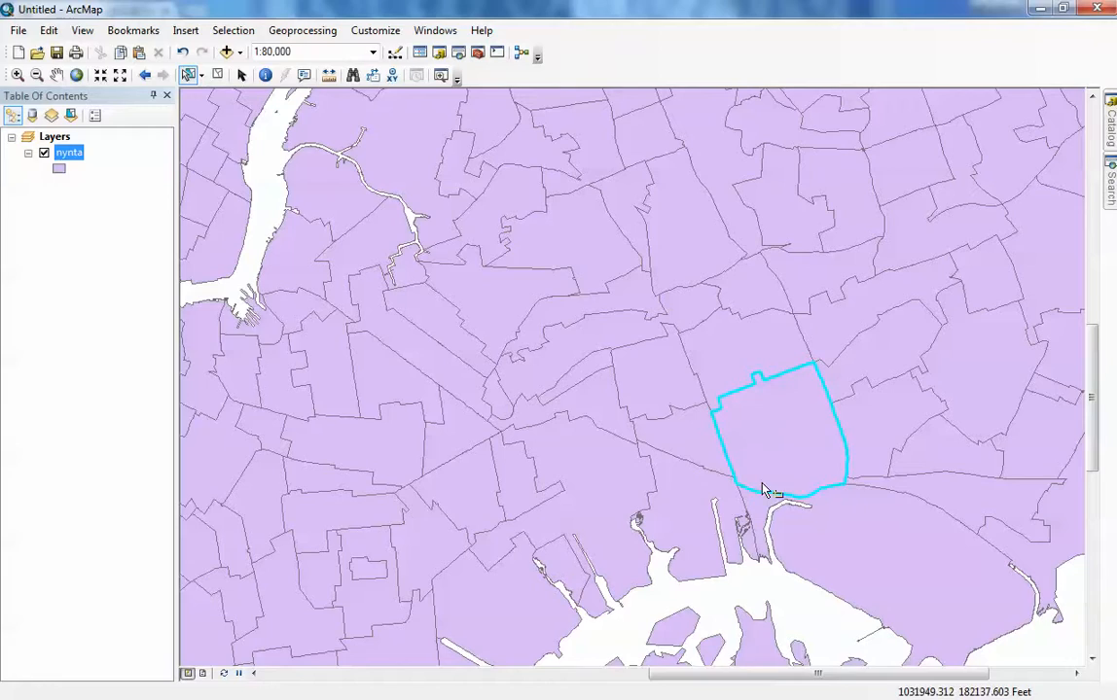
right_click(66, 161)
click(151, 203)
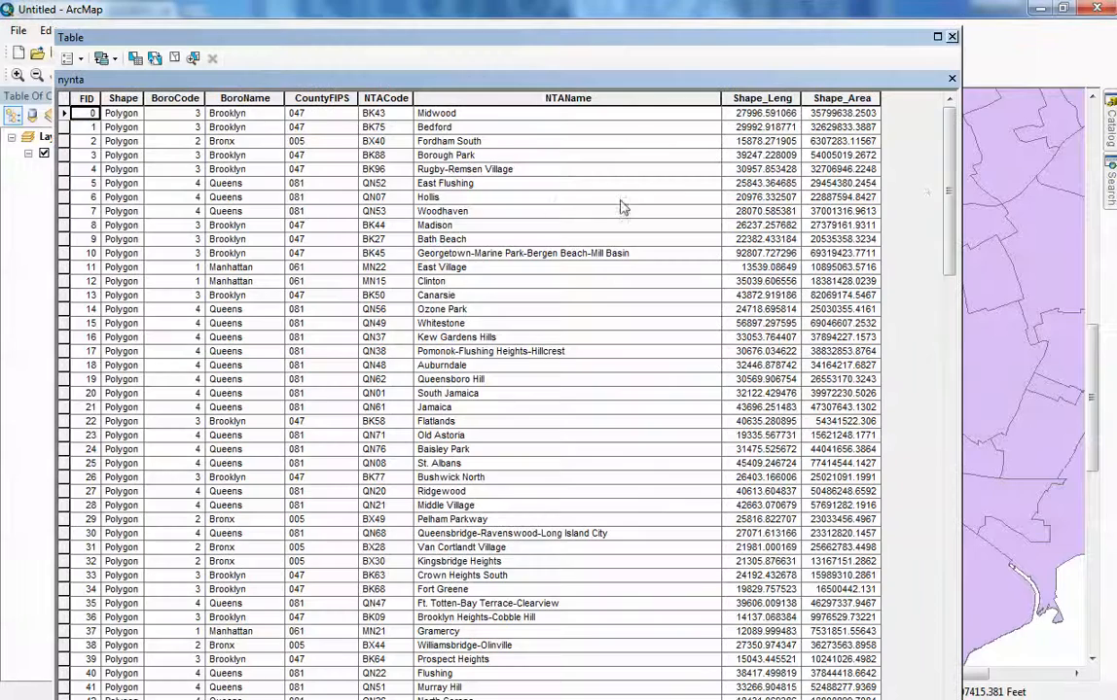
drag(949, 174, 949, 590)
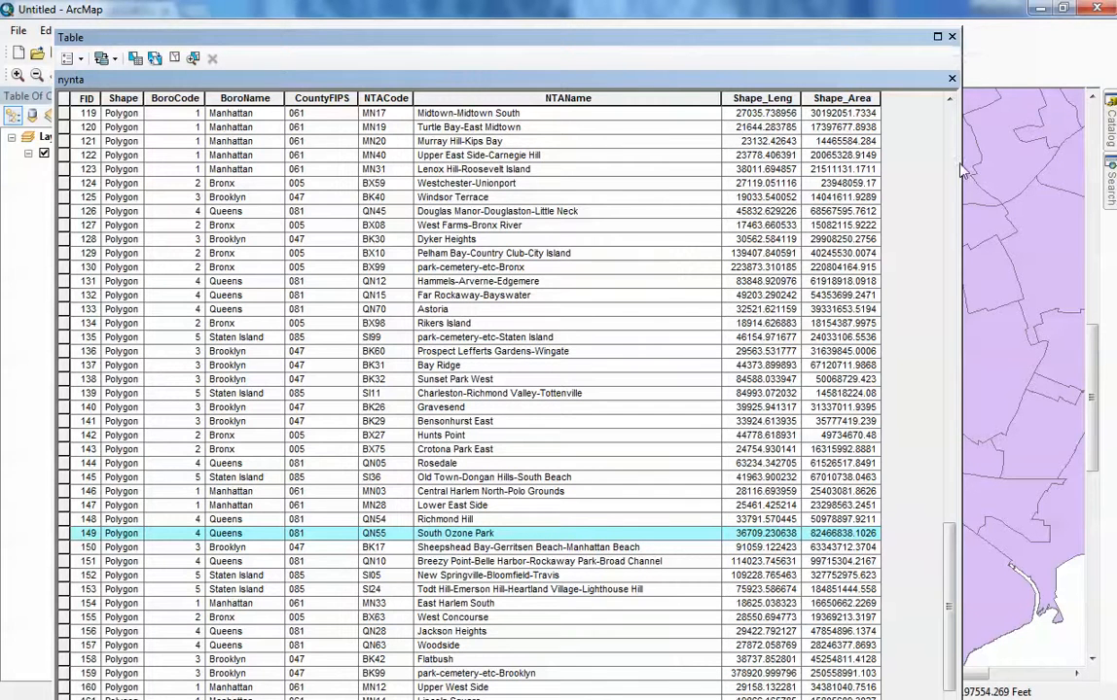
click(953, 37)
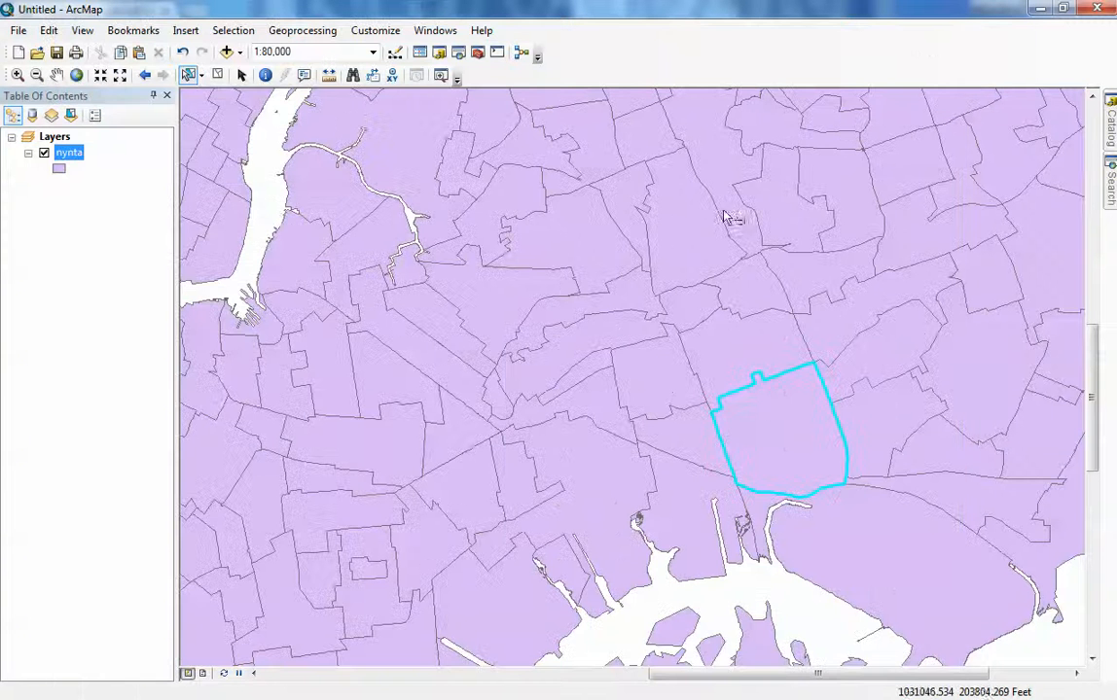
Clear the neighborhood selection and add NYCHA_developments_July2011.shp from the NYCHA folder to the map.
click(271, 203)
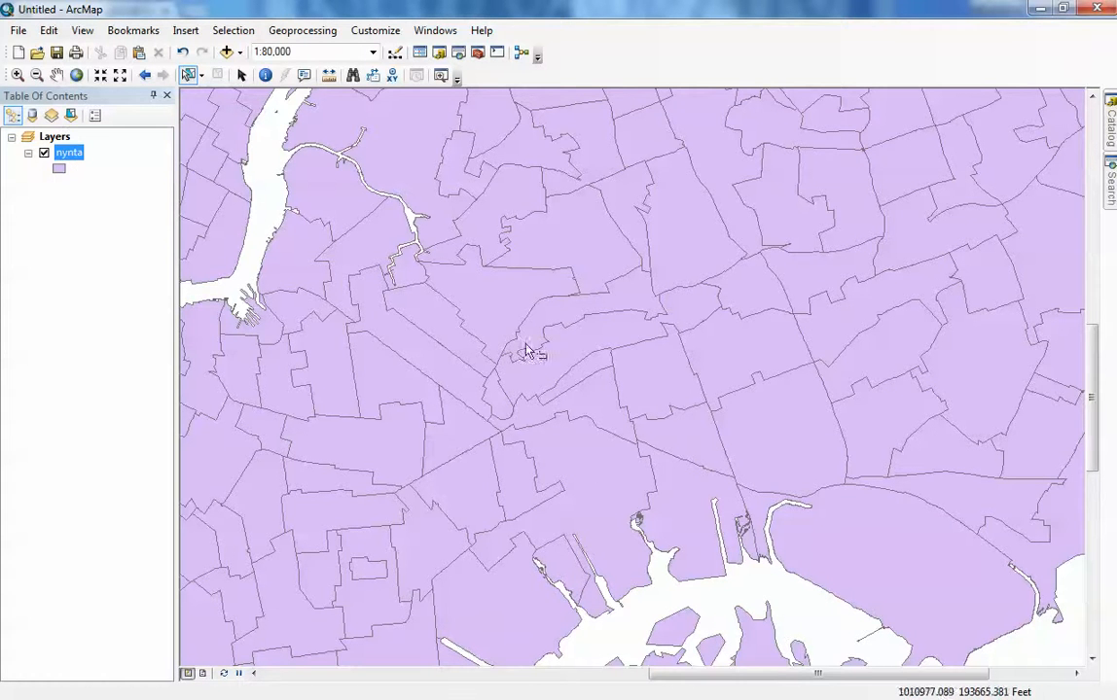
click(58, 137)
right_click(58, 138)
click(99, 144)
drag(560, 216, 544, 182)
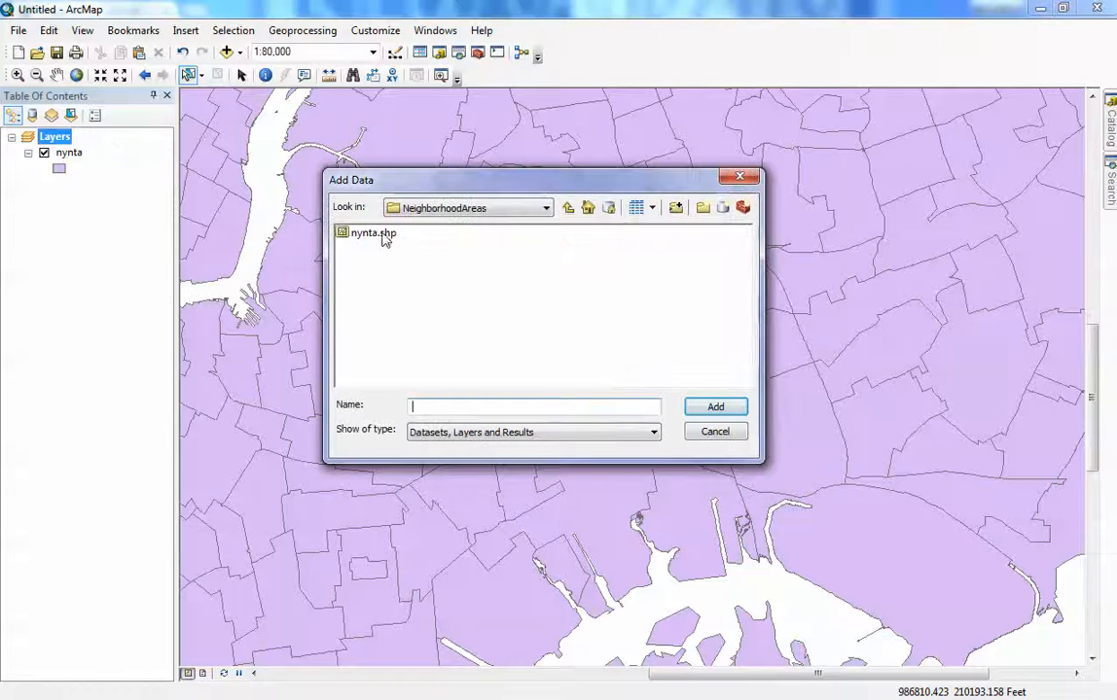
click(568, 207)
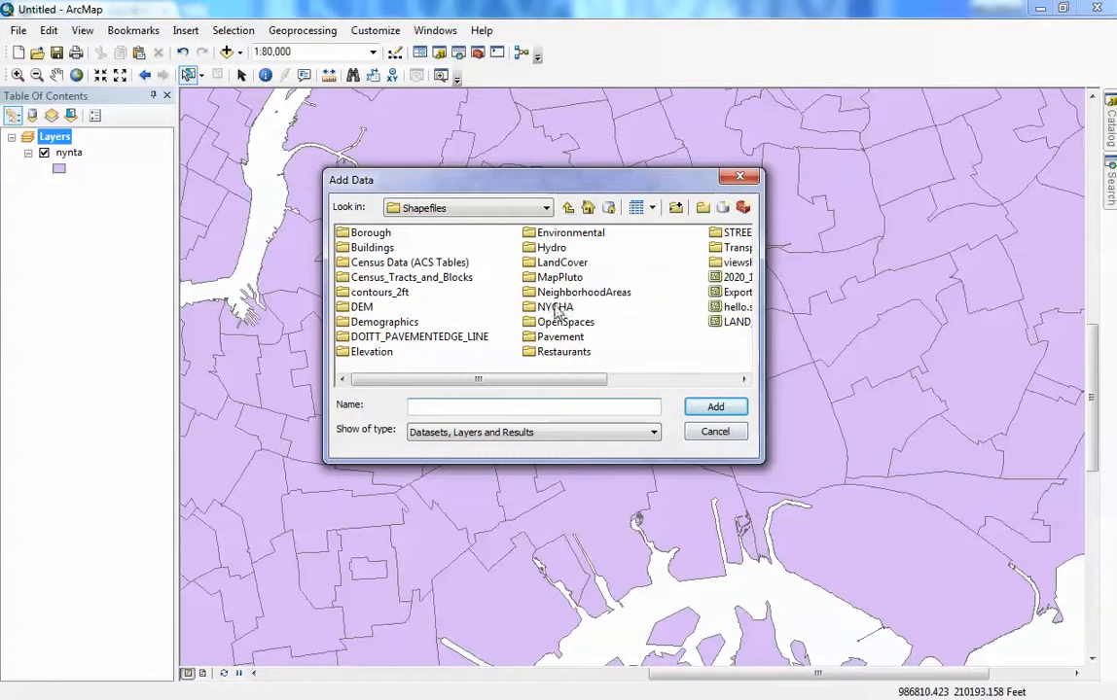
click(554, 307)
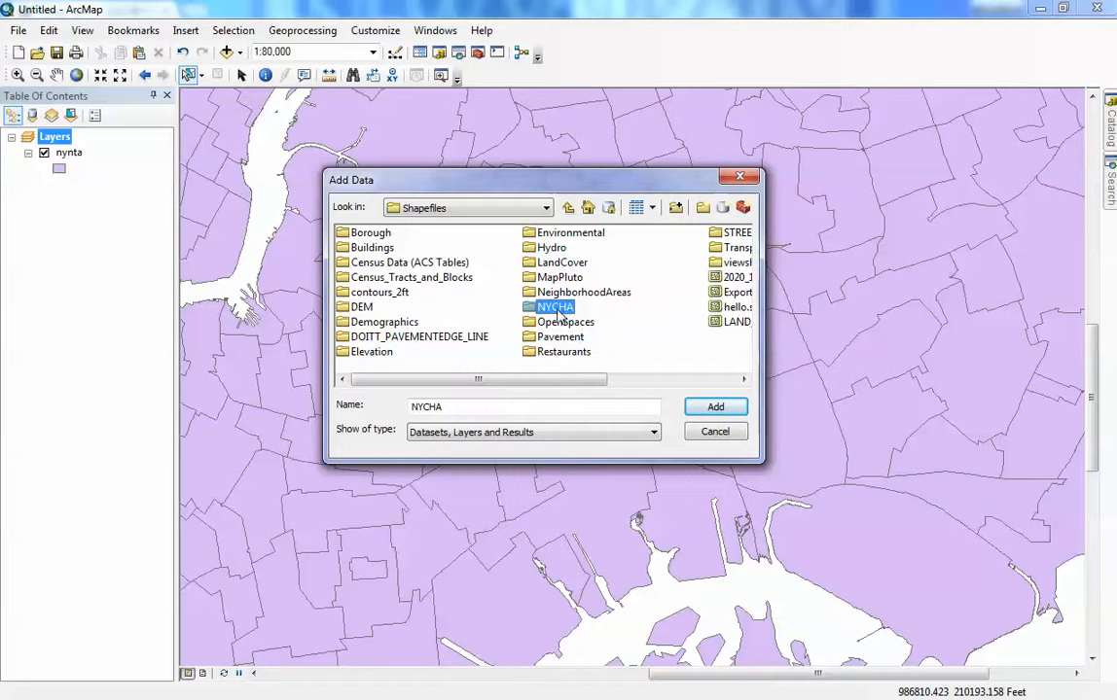
double_click(557, 309)
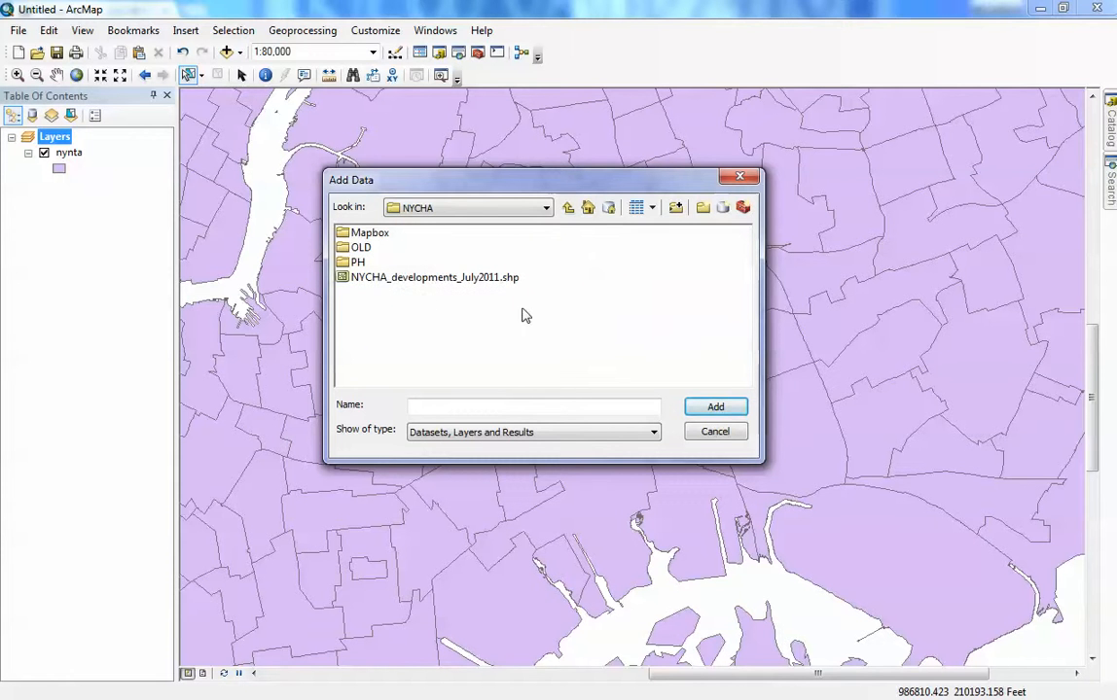
double_click(387, 279)
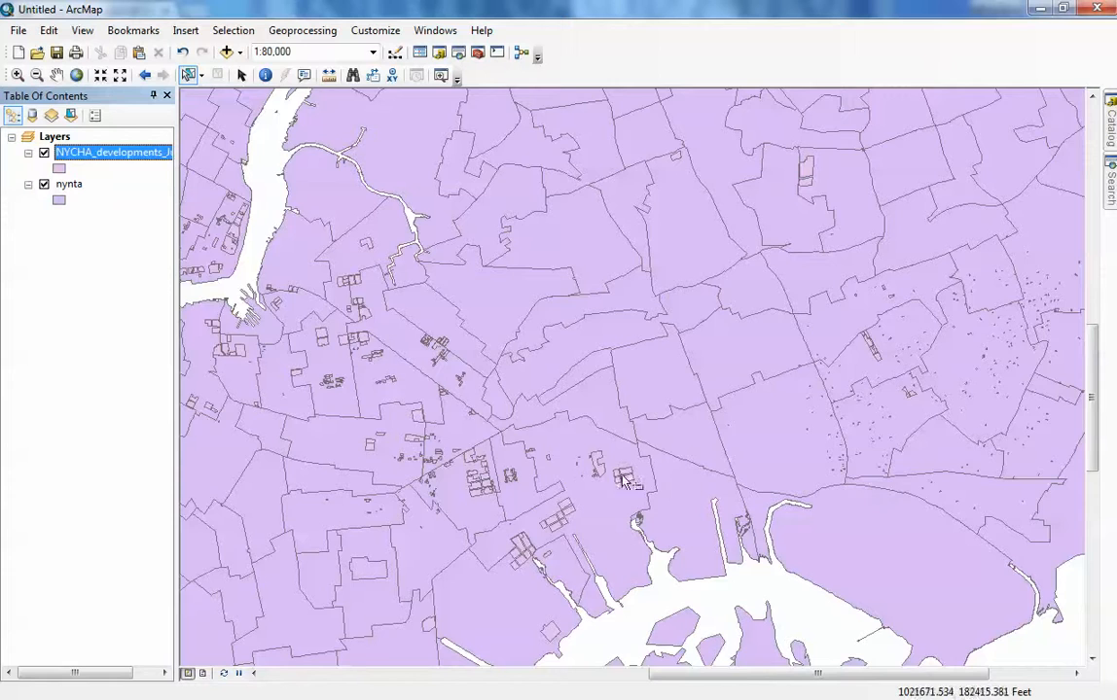
Examine how the NYCHA developments are spread across the Queens neighborhoods at several map scales.
scroll(572, 508, up, 3)
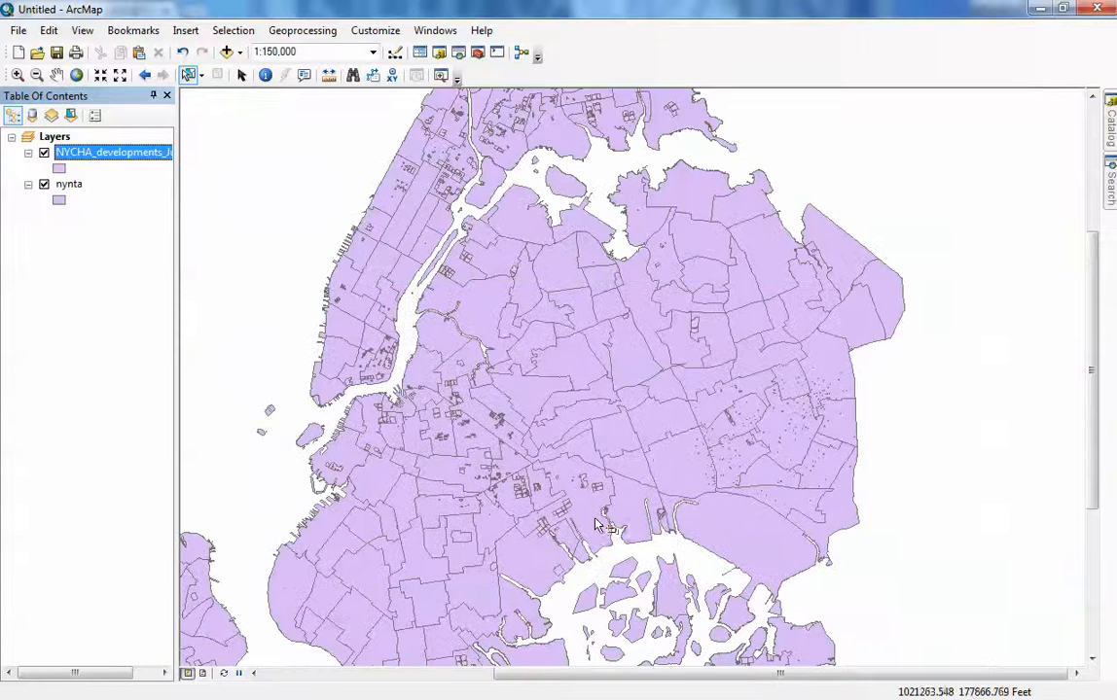
scroll(599, 523, up, 1)
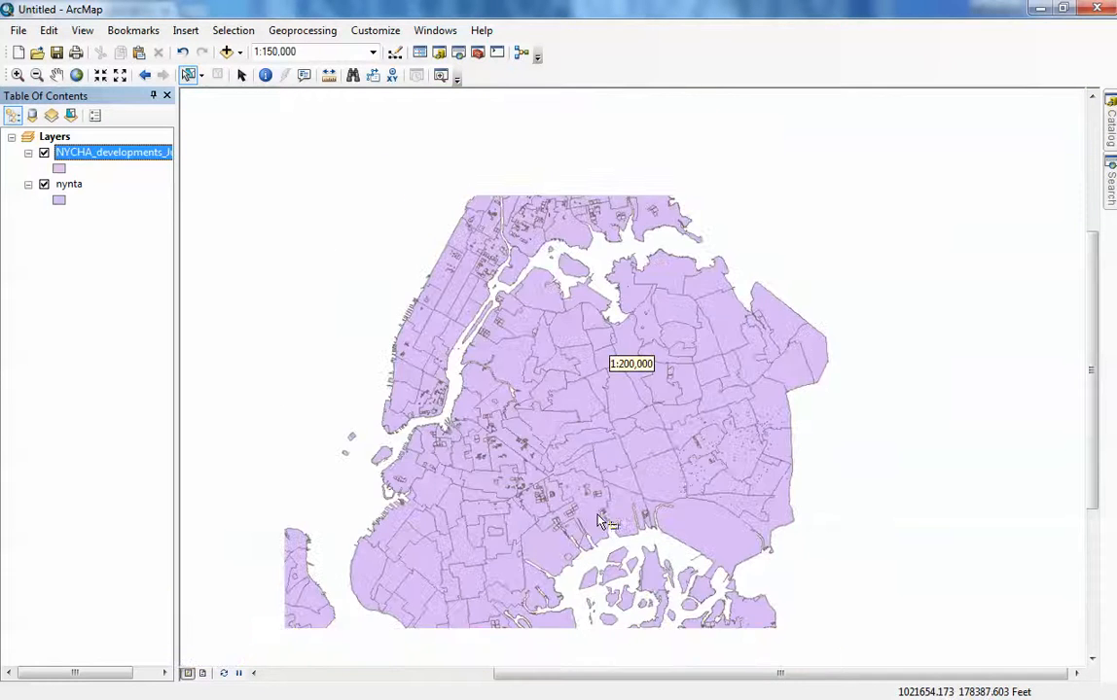
scroll(537, 459, down, 2)
scroll(807, 414, down, 2)
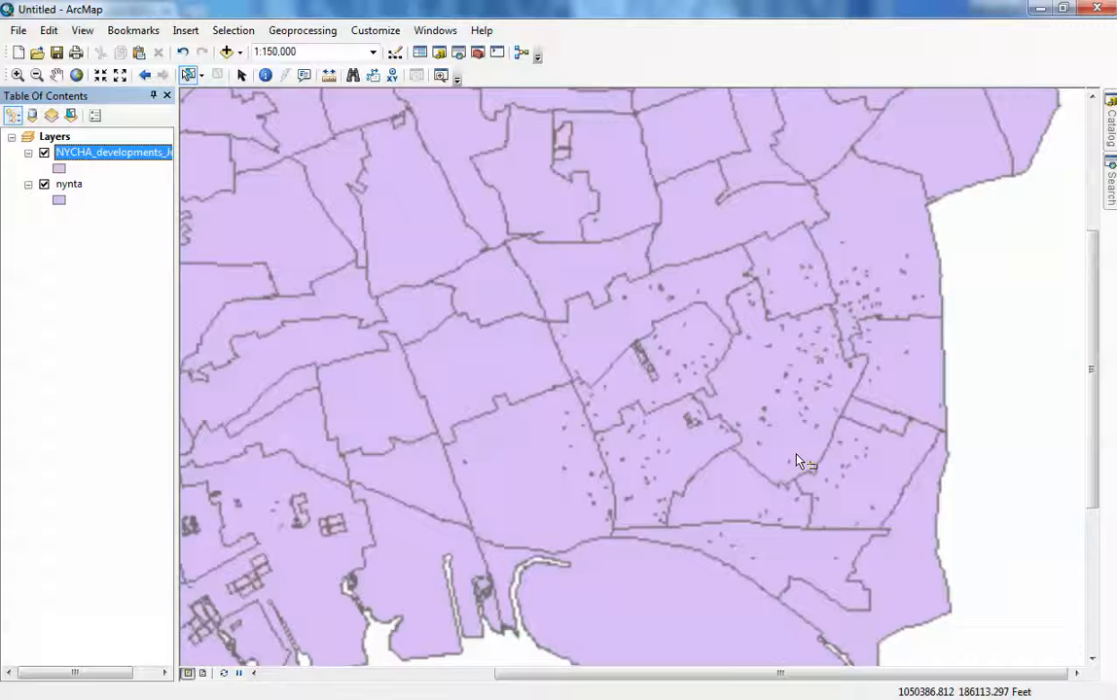
scroll(808, 414, down, 2)
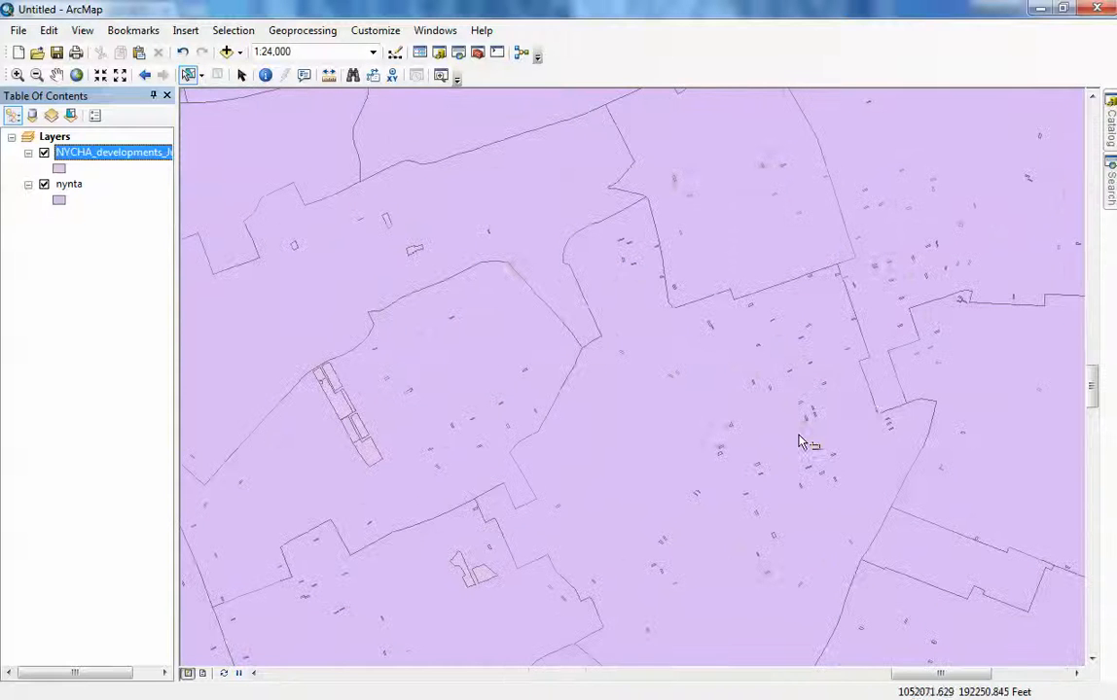
scroll(606, 461, down, 2)
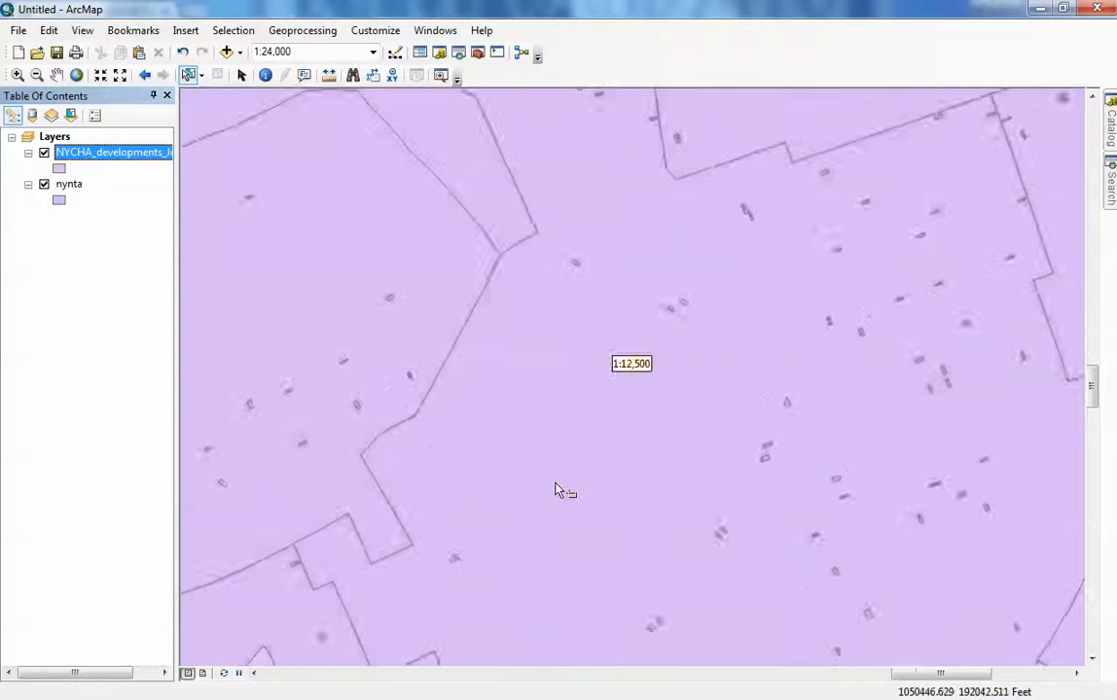
scroll(578, 519, up, 6)
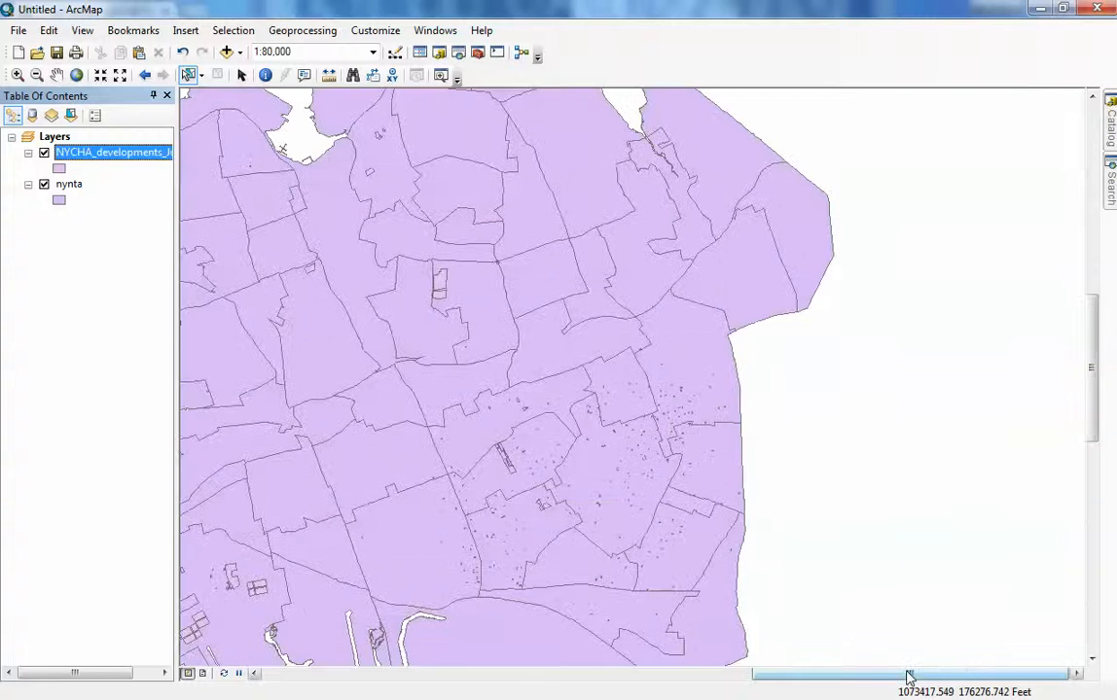
Select the eastern Brooklyn neighborhood polygon that contains a dense cluster of NYCHA developments.
drag(907, 673, 769, 678)
drag(1091, 419, 1092, 456)
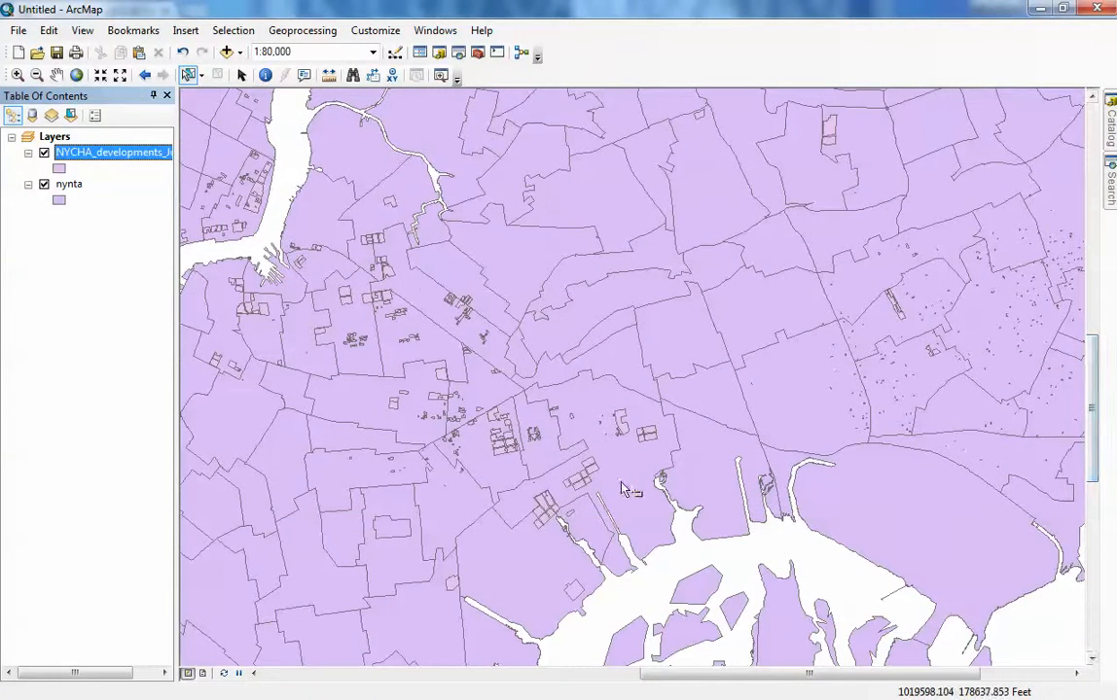
click(619, 483)
click(522, 438)
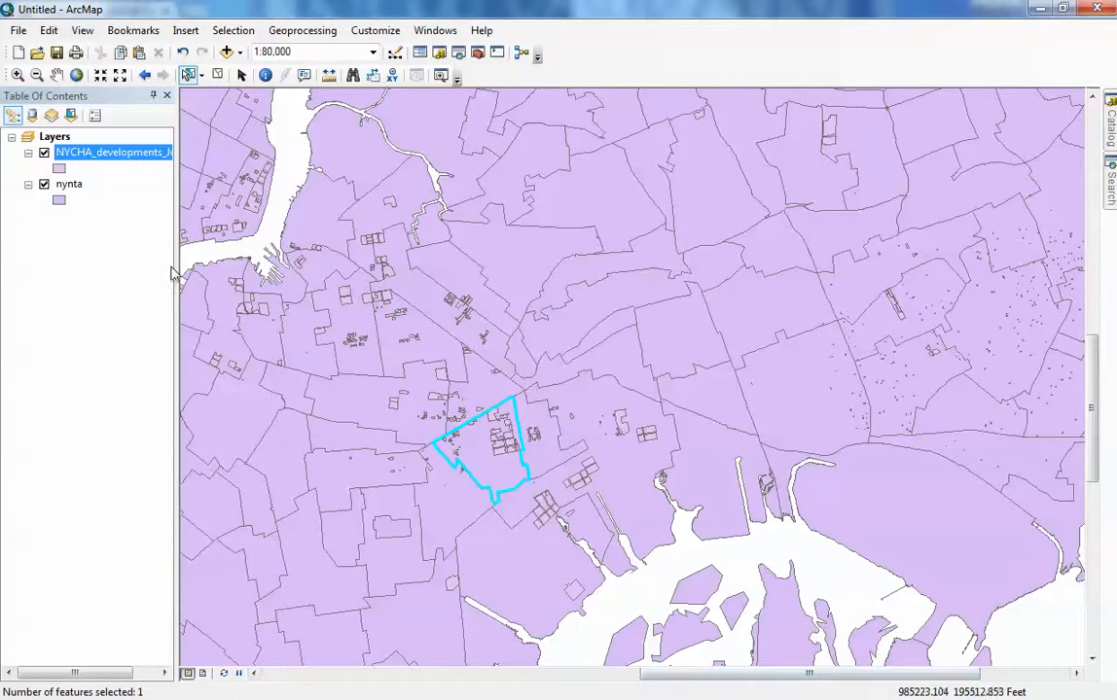
Look through the nynta attribute table for the selected Brooklyn neighborhood's record, and close the table.
right_click(68, 187)
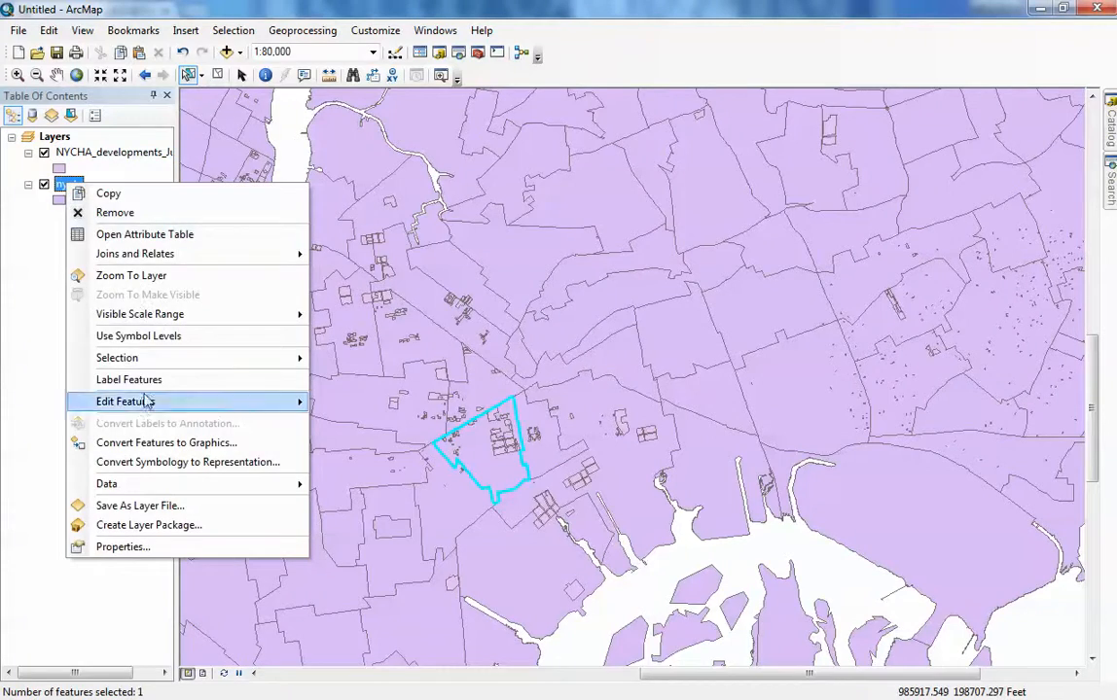
click(144, 234)
drag(951, 228, 949, 699)
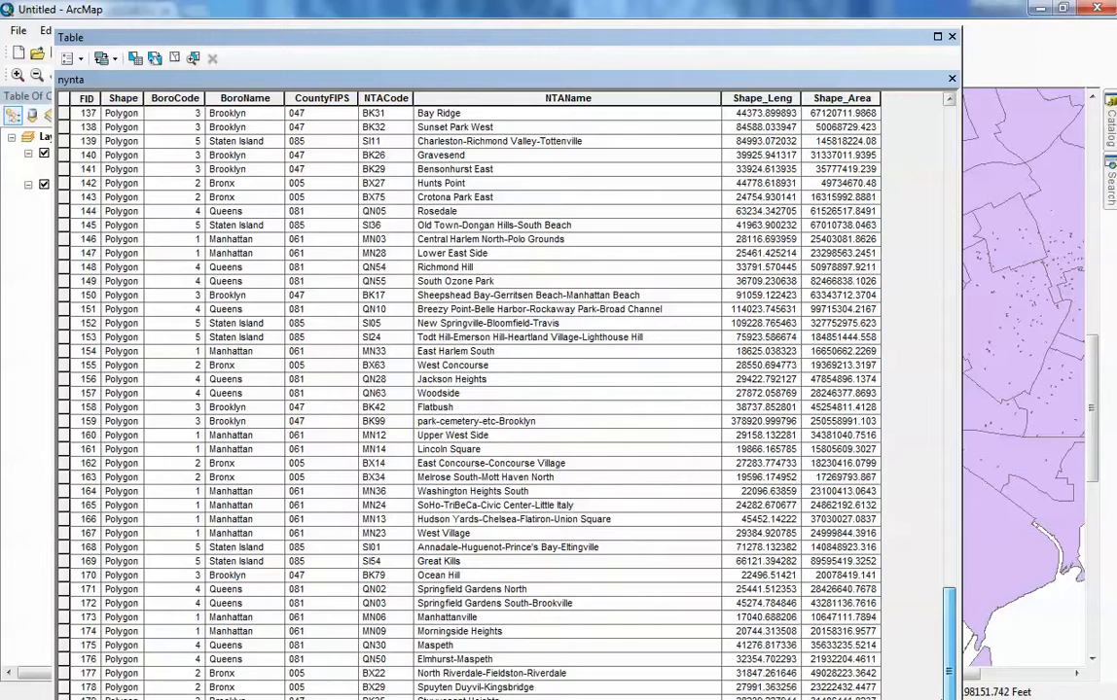
drag(808, 36, 847, 58)
drag(977, 542, 966, 658)
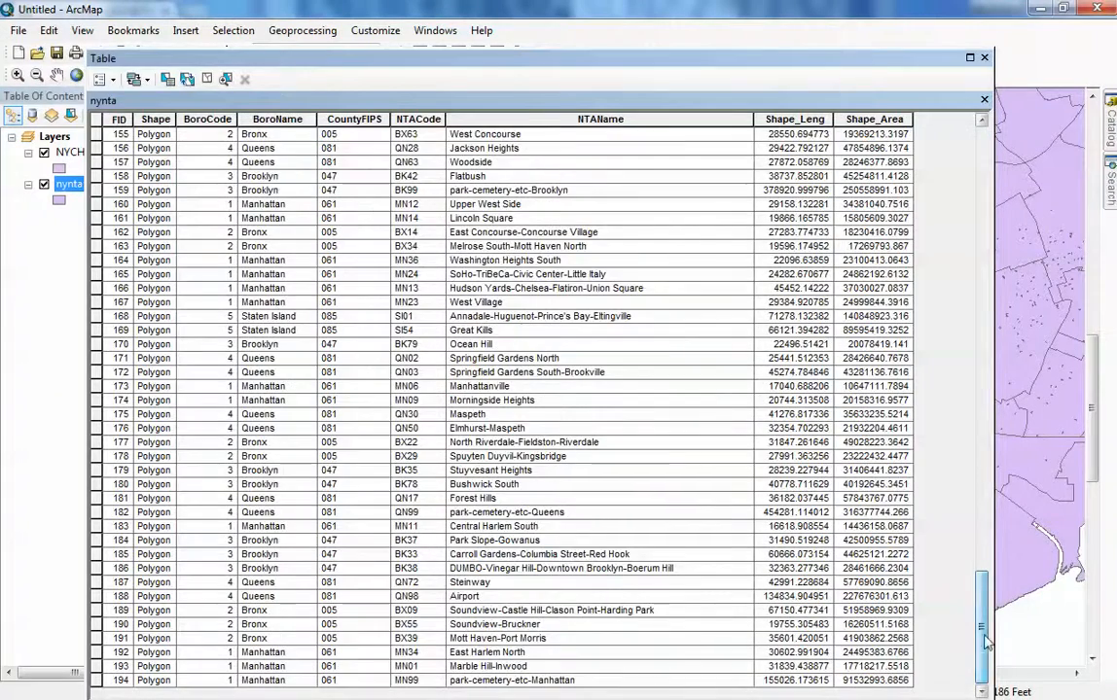
click(983, 57)
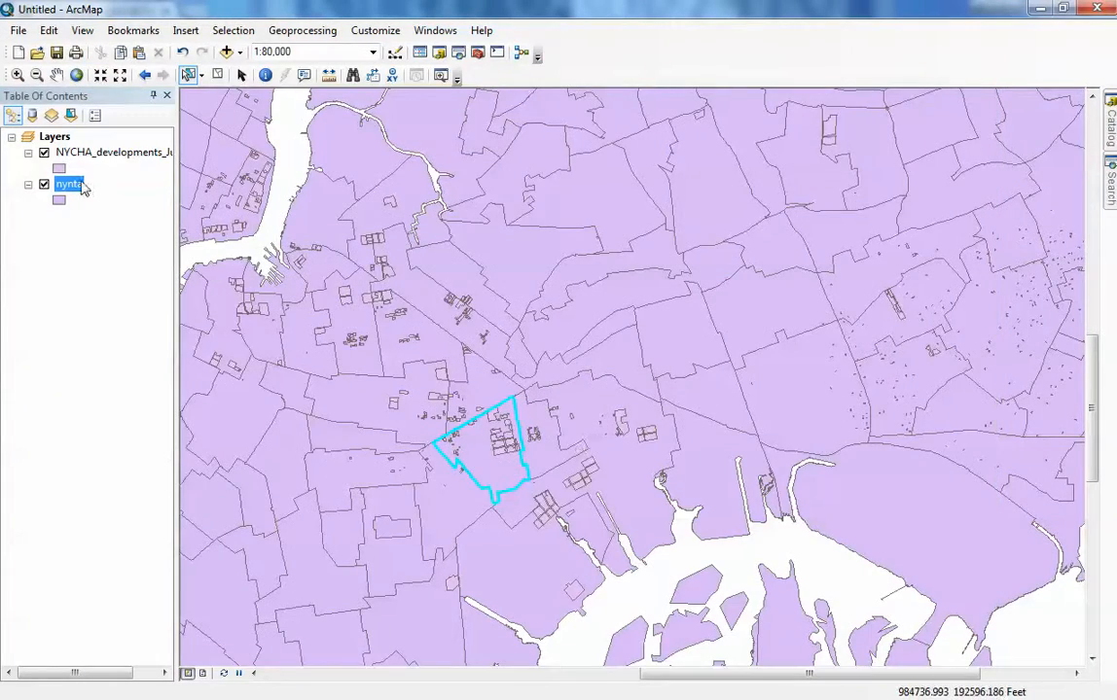
Hide the NYCHA developments layer and make nynta the highlighted layer.
click(44, 153)
click(68, 185)
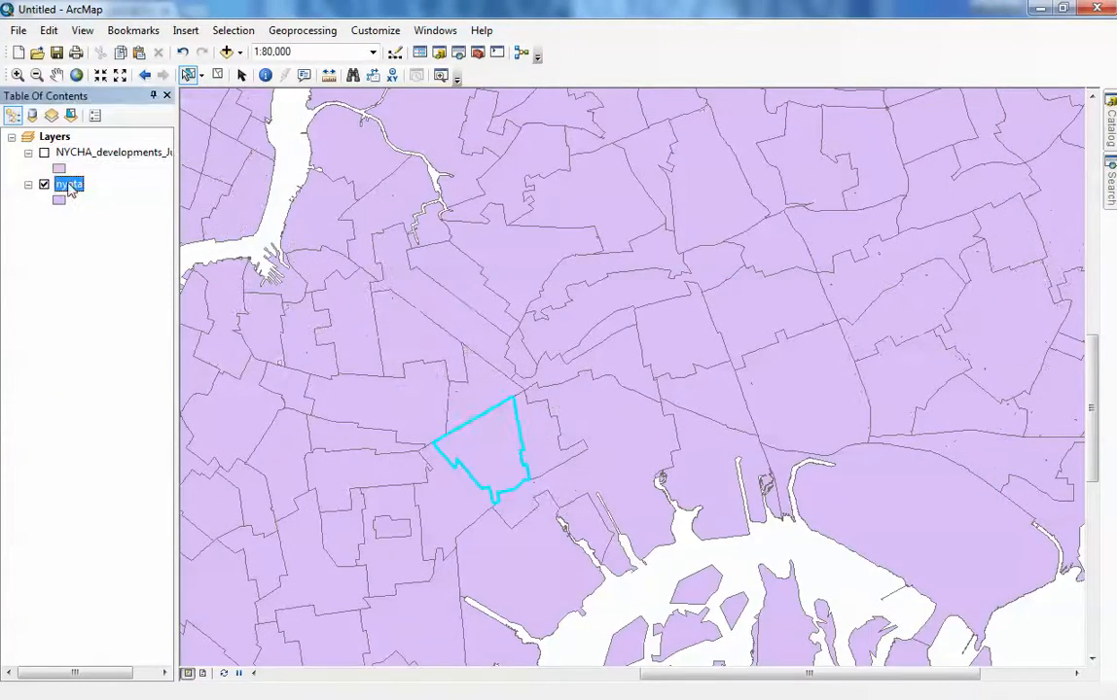
Find the selected Brooklyn neighborhood's highlighted record by browsing the nynta attribute table again, and close the table.
right_click(70, 189)
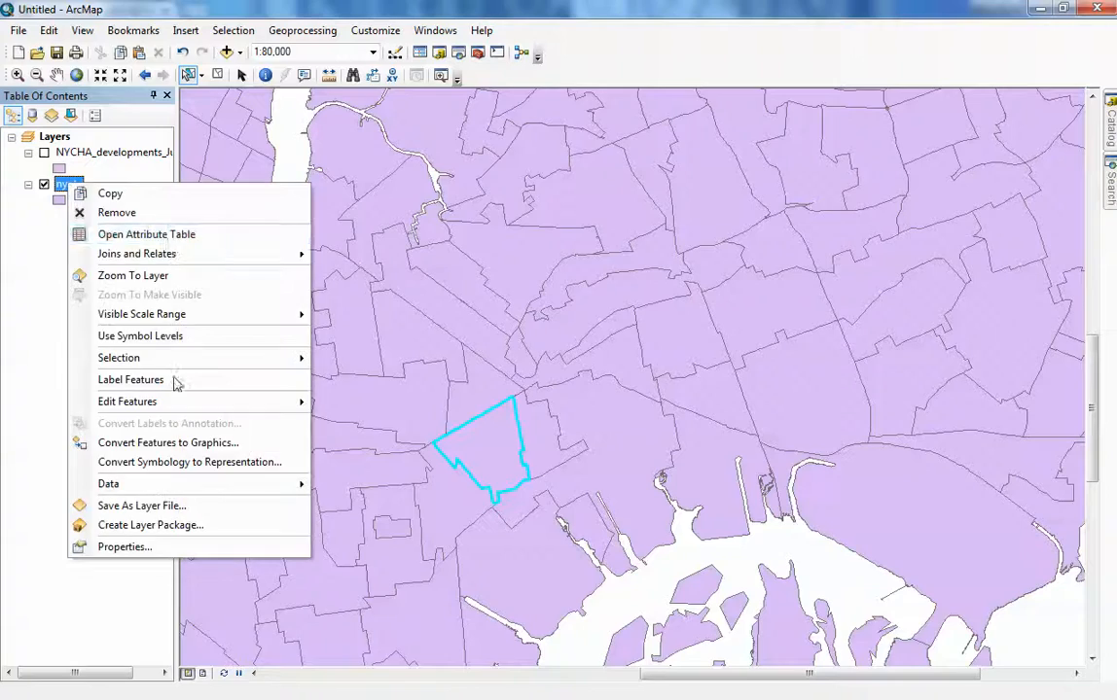
click(161, 234)
drag(983, 185, 983, 572)
drag(647, 59, 669, 24)
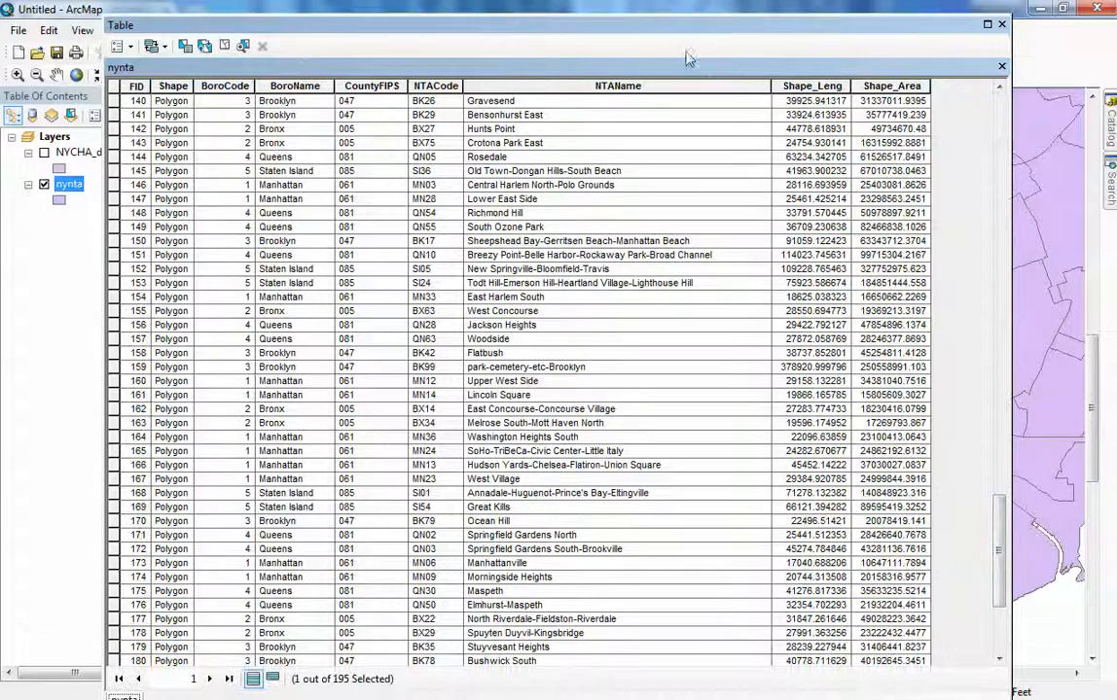
click(1002, 638)
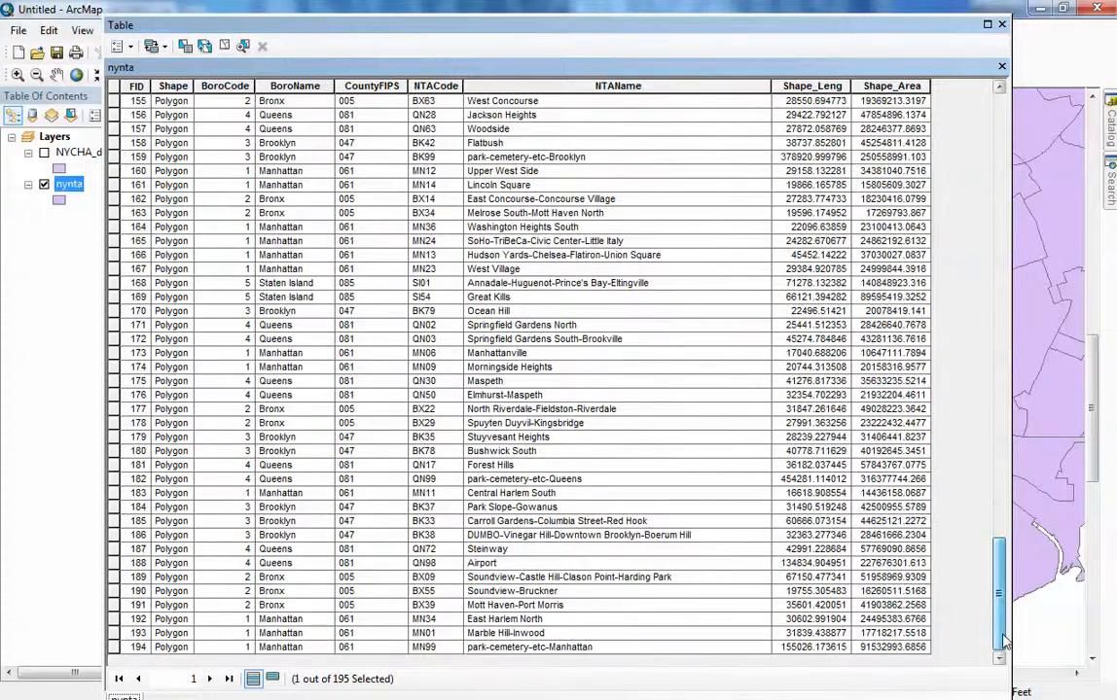
drag(1002, 642, 997, 267)
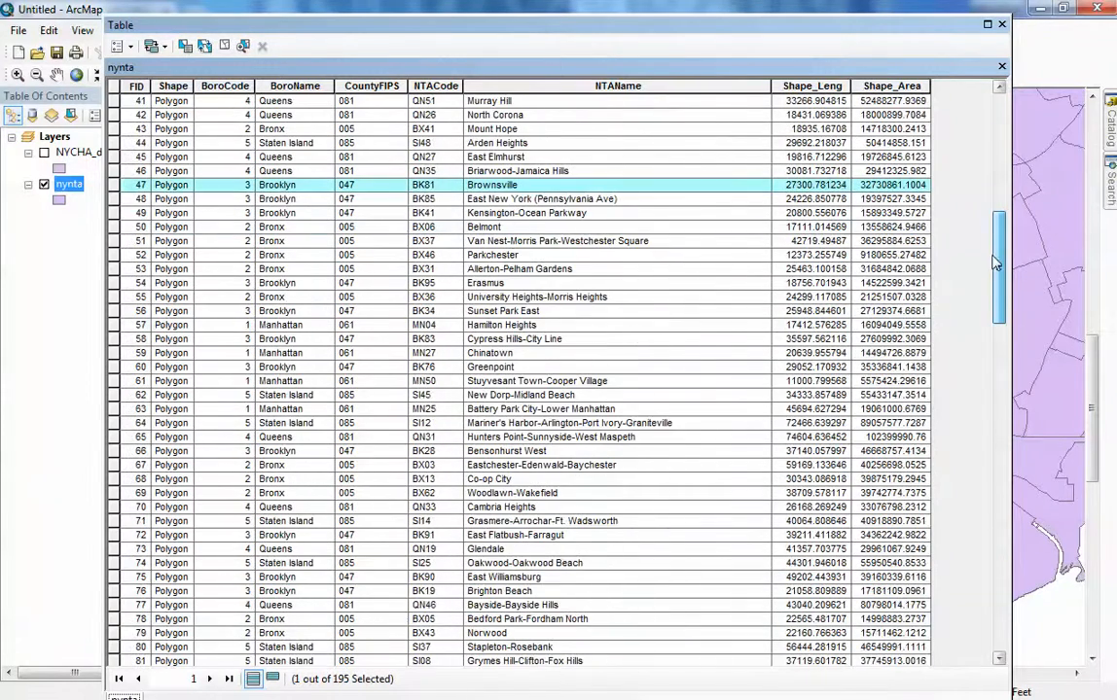
click(1002, 26)
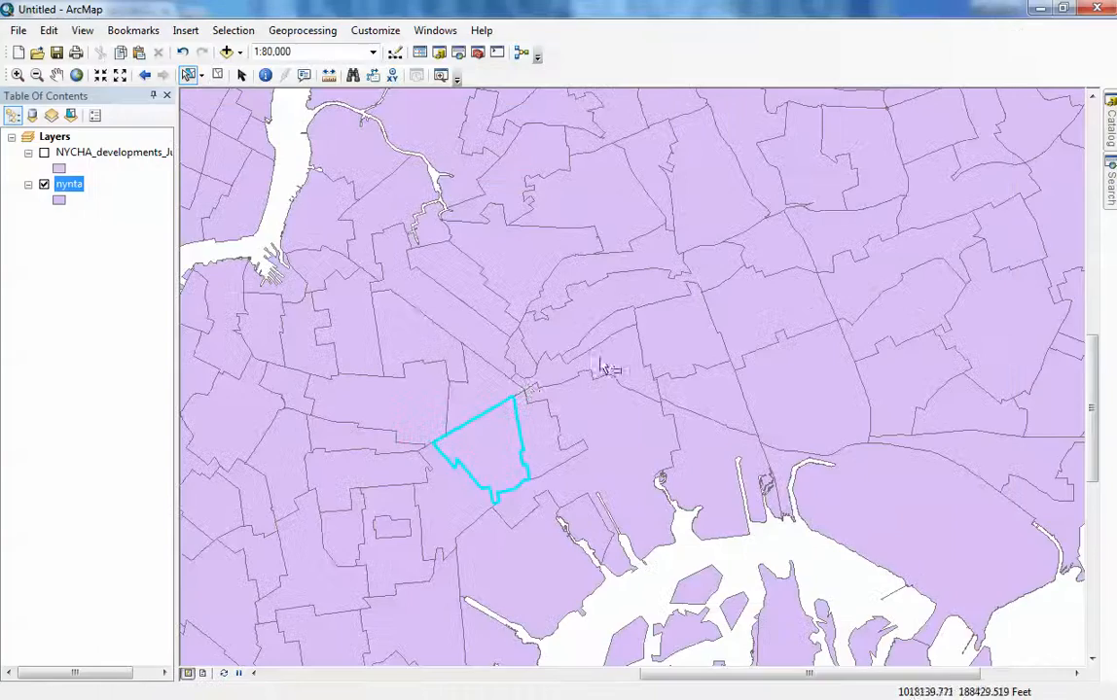
Show the NYCHA developments layer and examine its clusters from Brooklyn and lower Manhattan up to Harlem and the South Bronx.
click(44, 154)
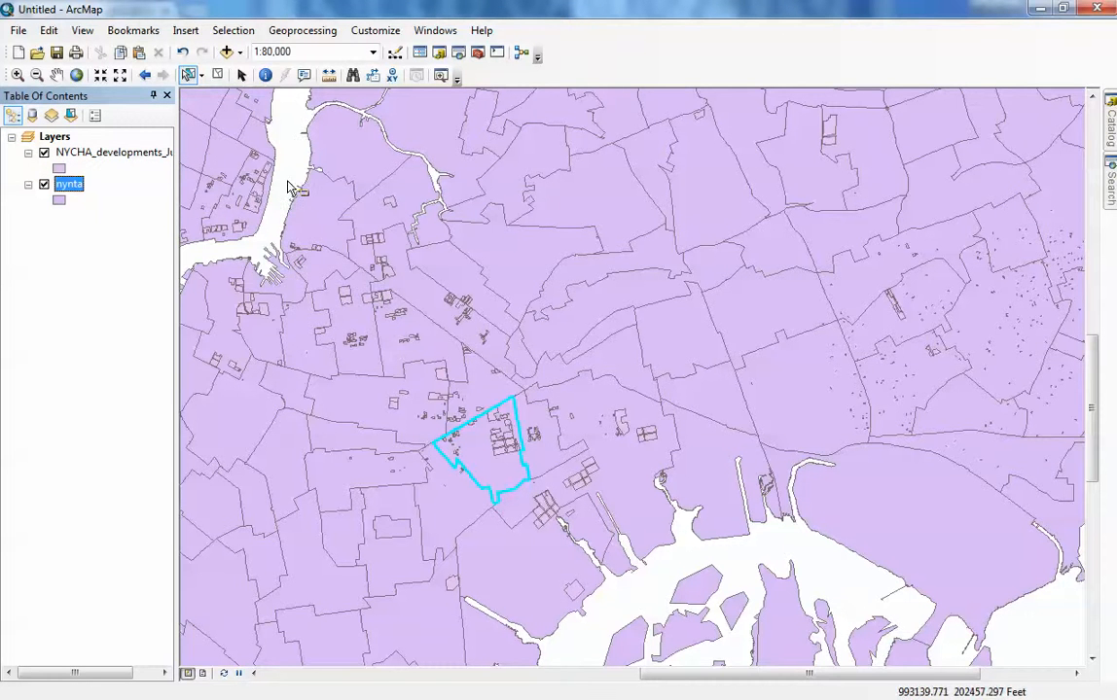
drag(683, 675, 583, 682)
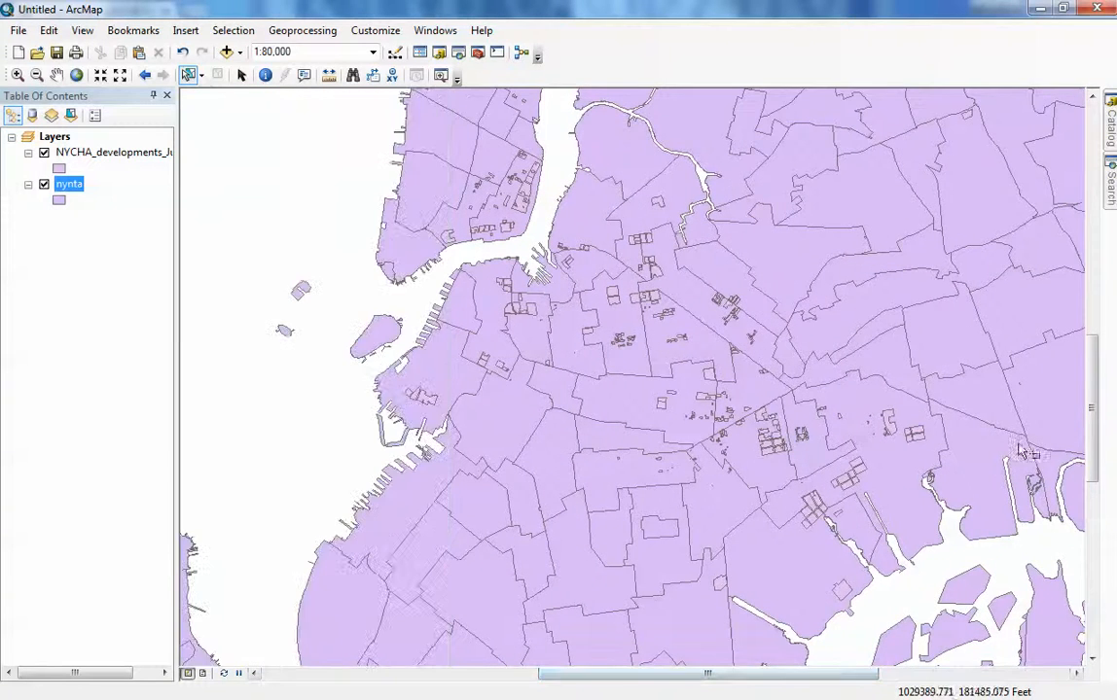
drag(1094, 408, 1093, 340)
drag(724, 679, 742, 673)
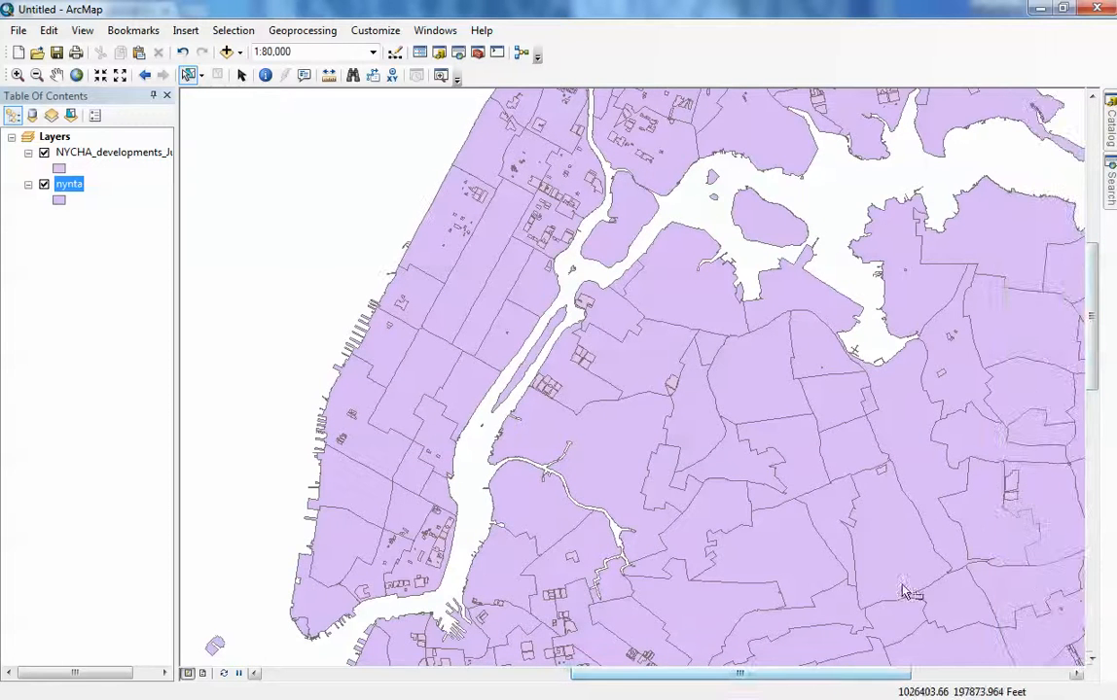
drag(1089, 319, 1092, 288)
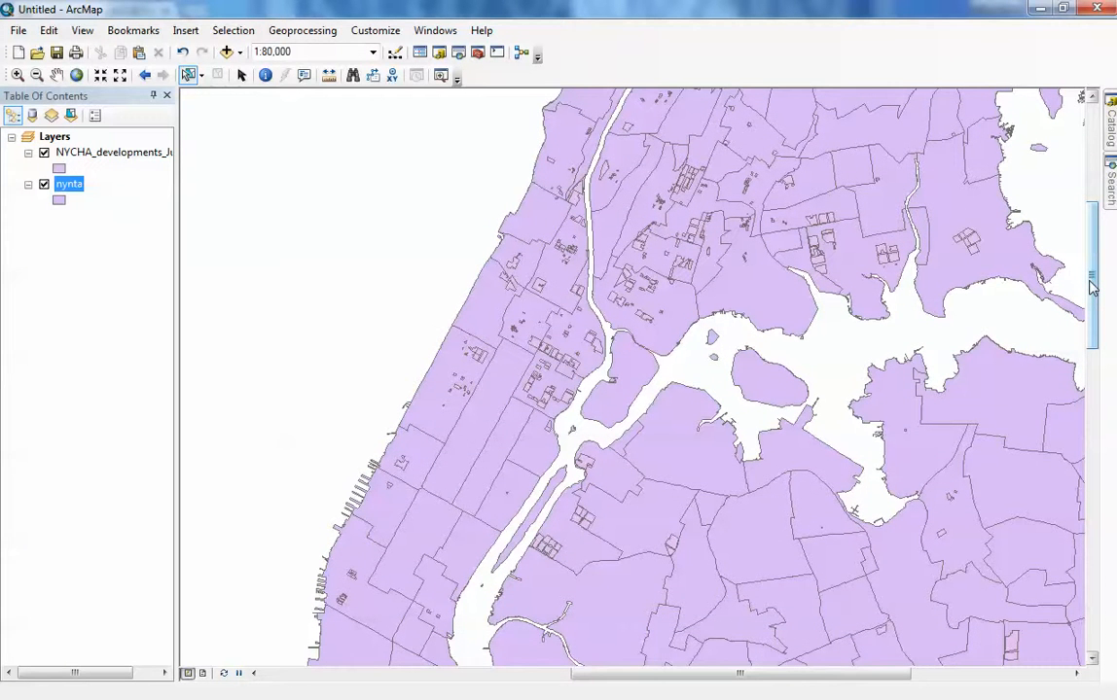
Select three upper Manhattan neighborhoods one after another to compare their NYCHA developments, and clear the selection.
click(584, 318)
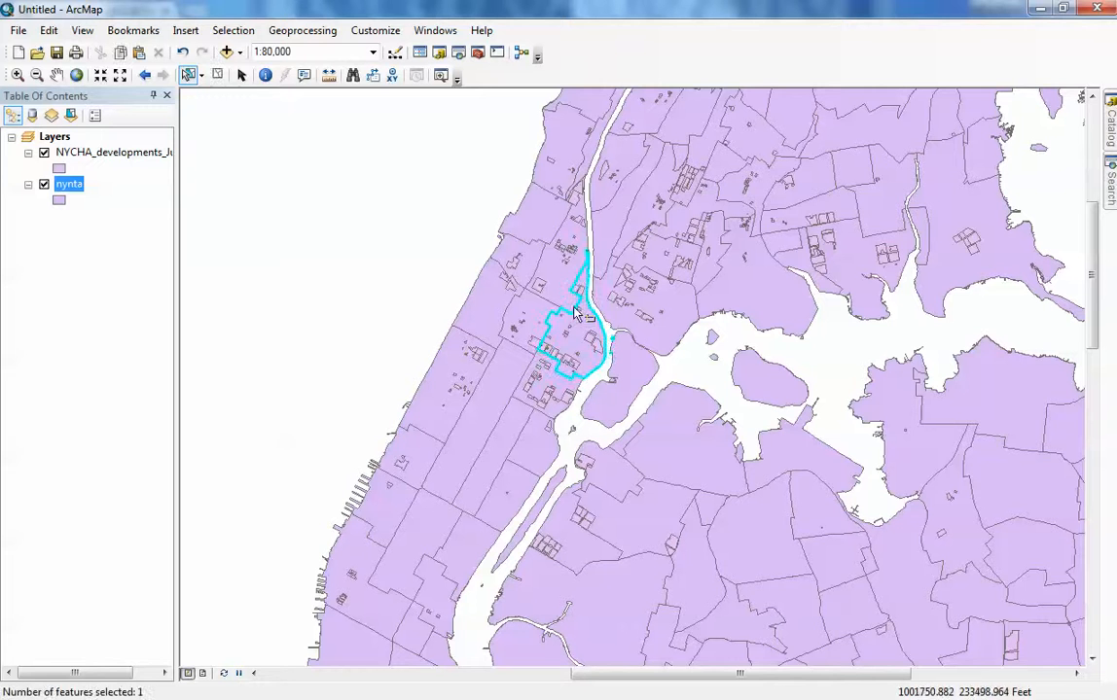
click(559, 392)
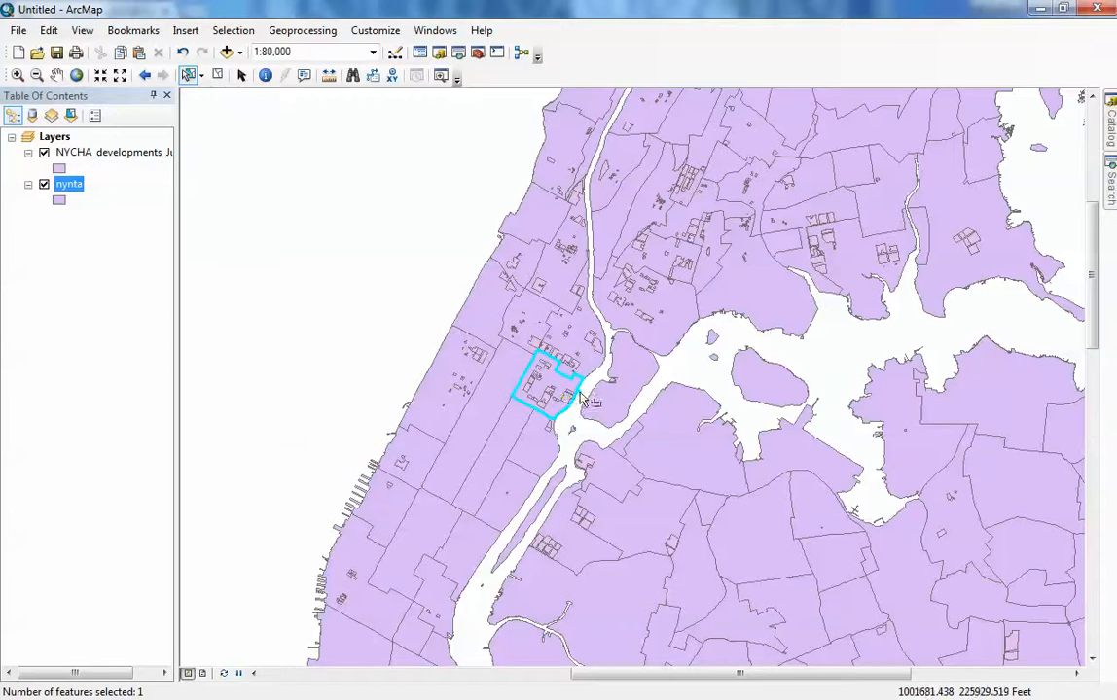
click(485, 315)
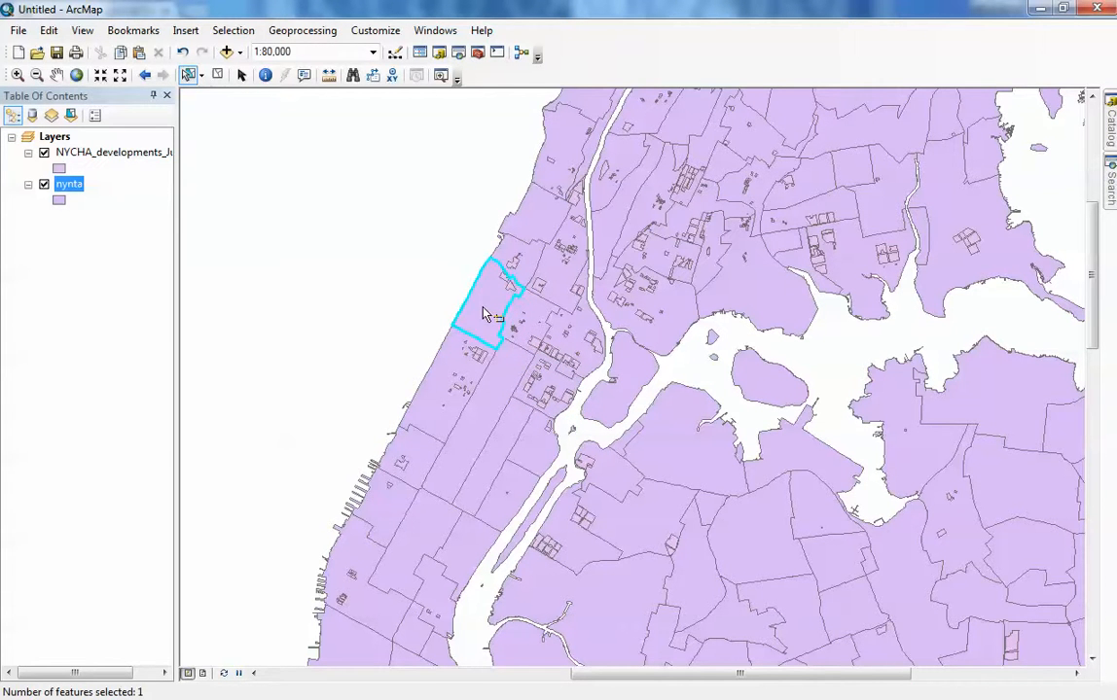
click(358, 218)
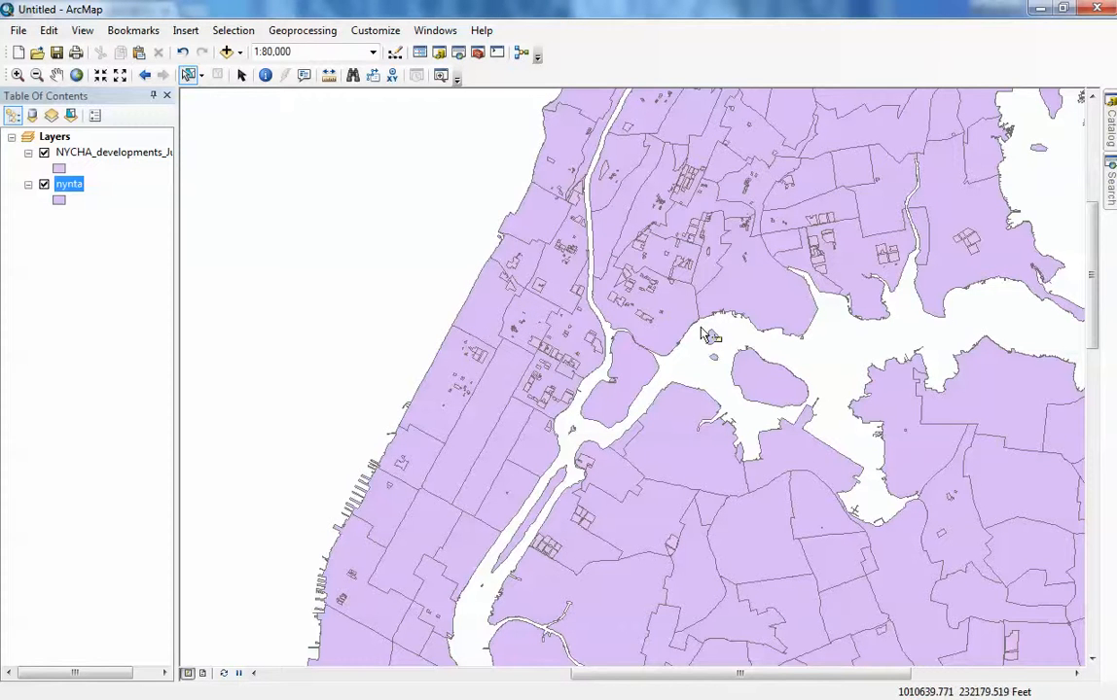
Select two southern Bronx neighborhoods one after another to compare their NYCHA developments, and clear the selection.
click(835, 259)
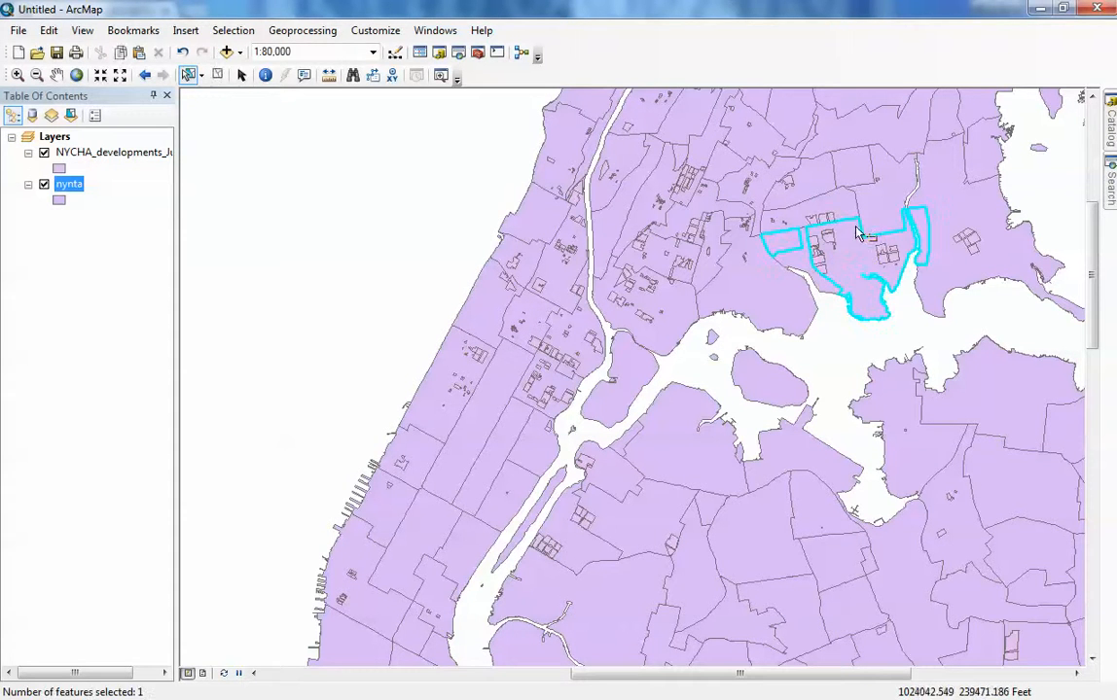
click(640, 272)
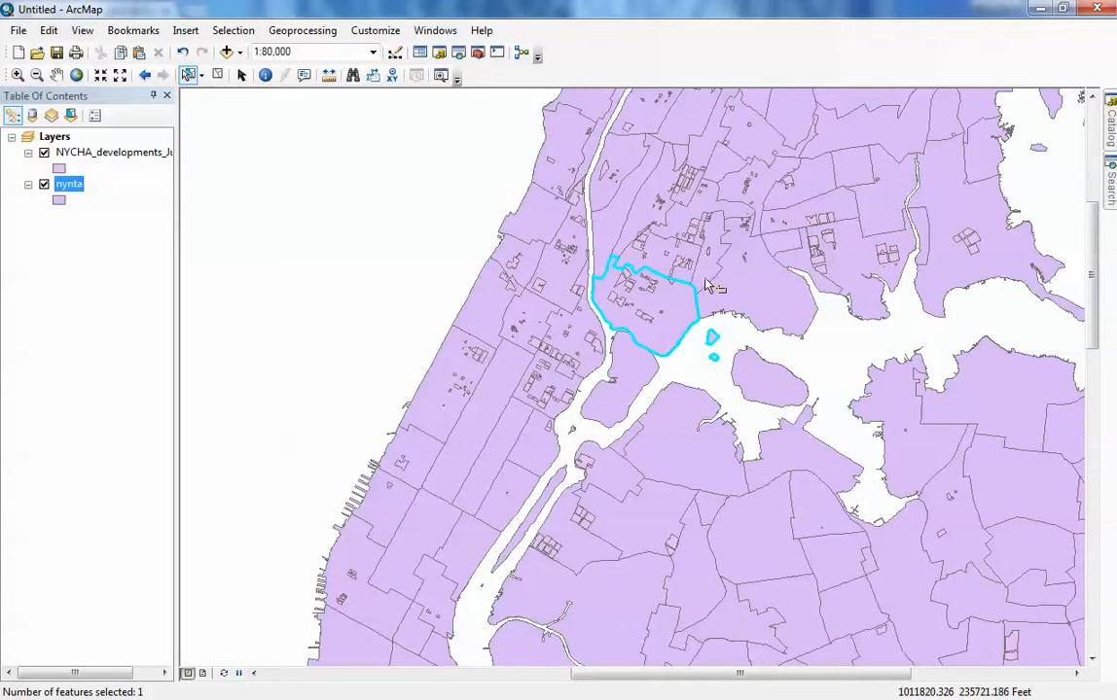
click(352, 240)
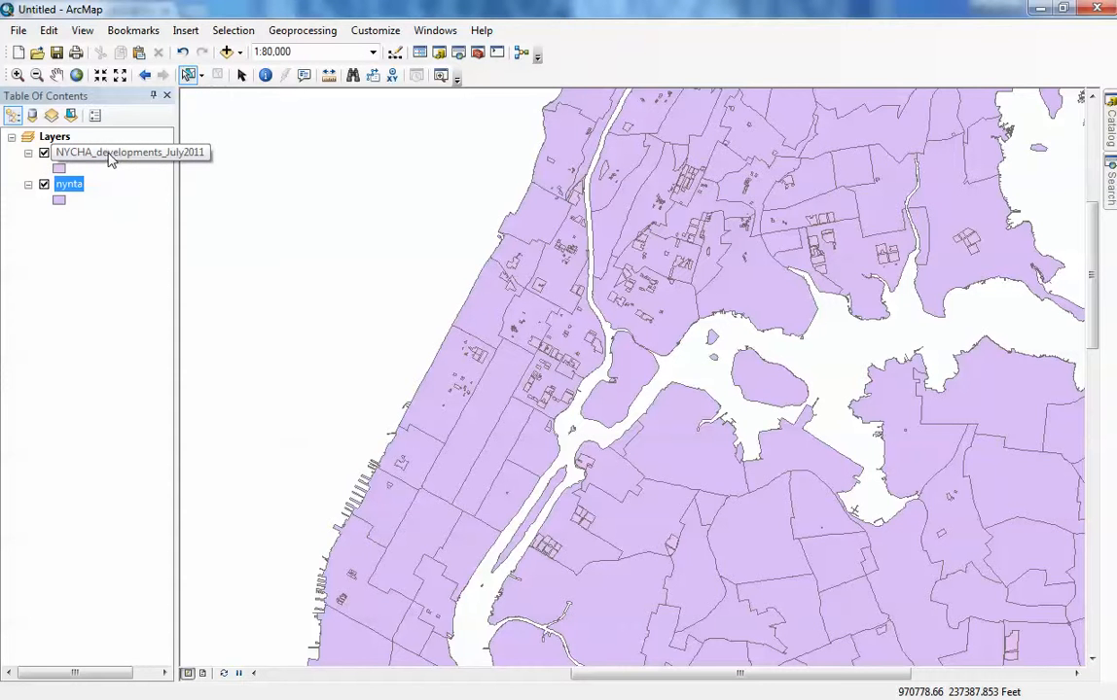
click(622, 294)
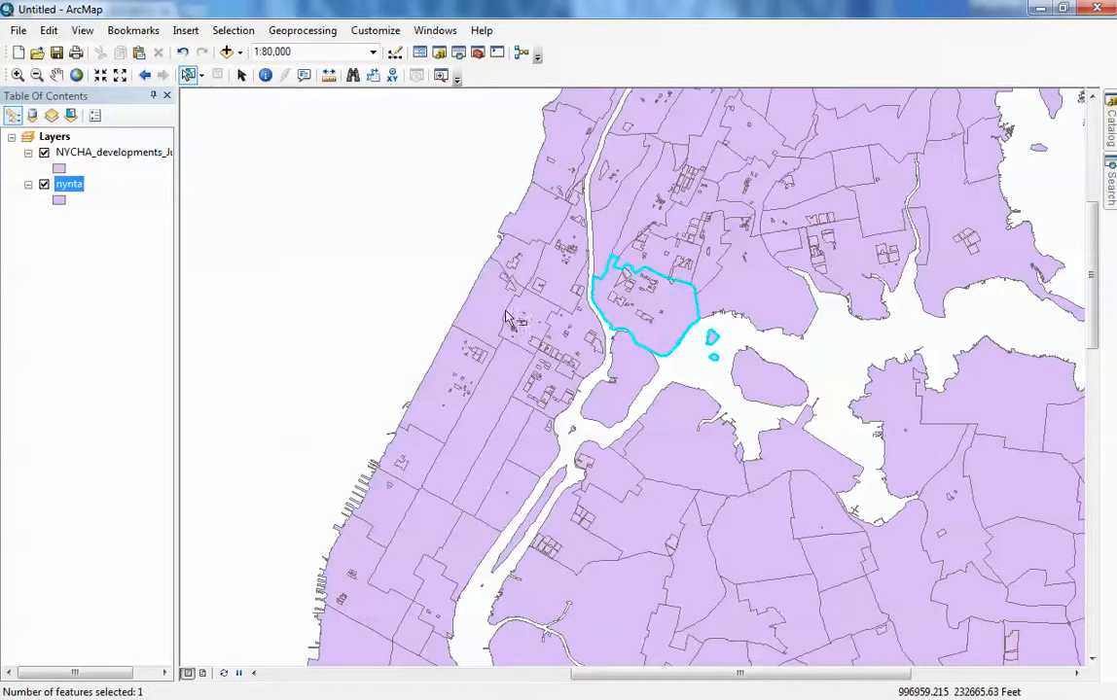
click(373, 229)
Hide the NYCHA developments layer and add the BXMapPLUTO shapefile from the Bronx folder of the 2015 MapPluto data.
click(44, 152)
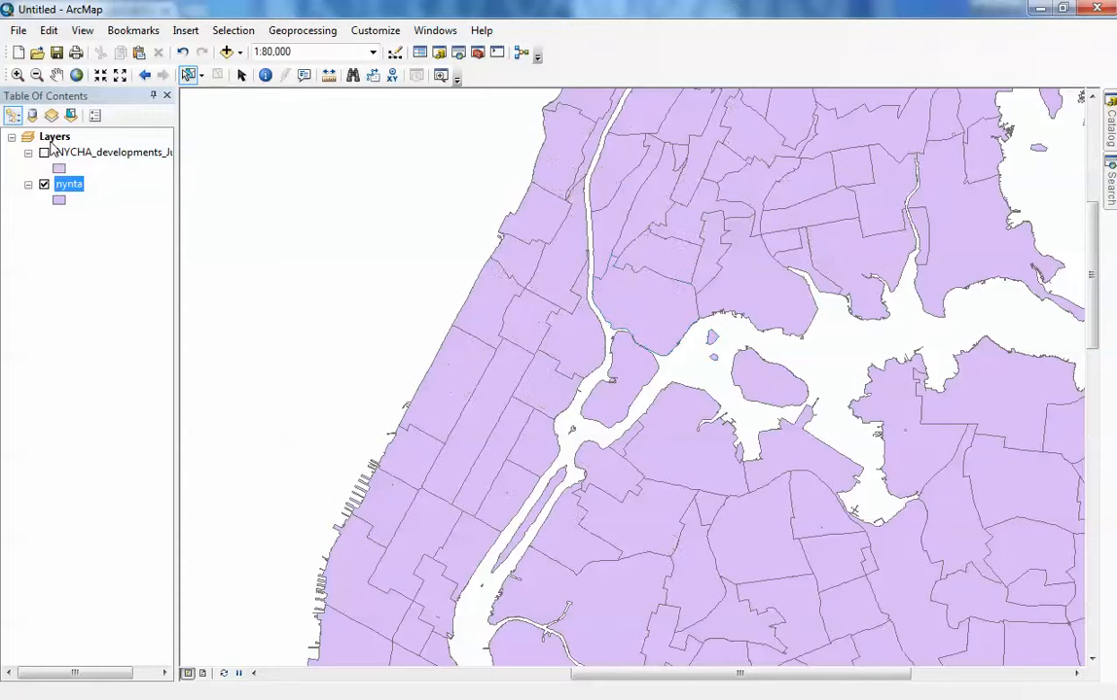
right_click(51, 137)
click(94, 146)
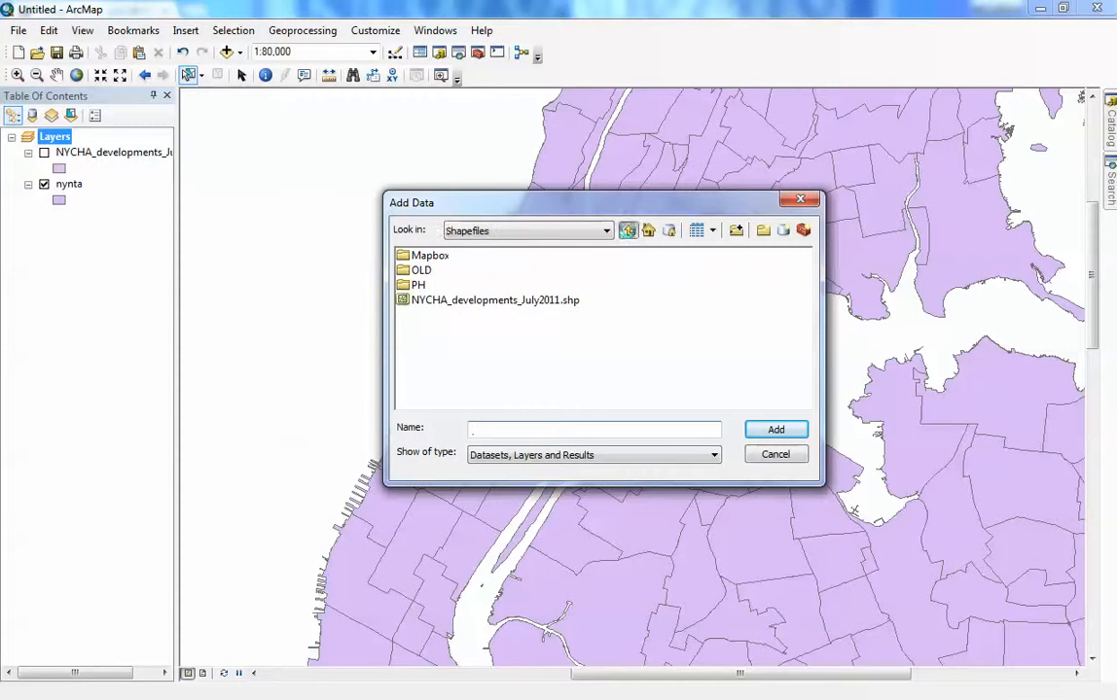
click(629, 234)
double_click(608, 295)
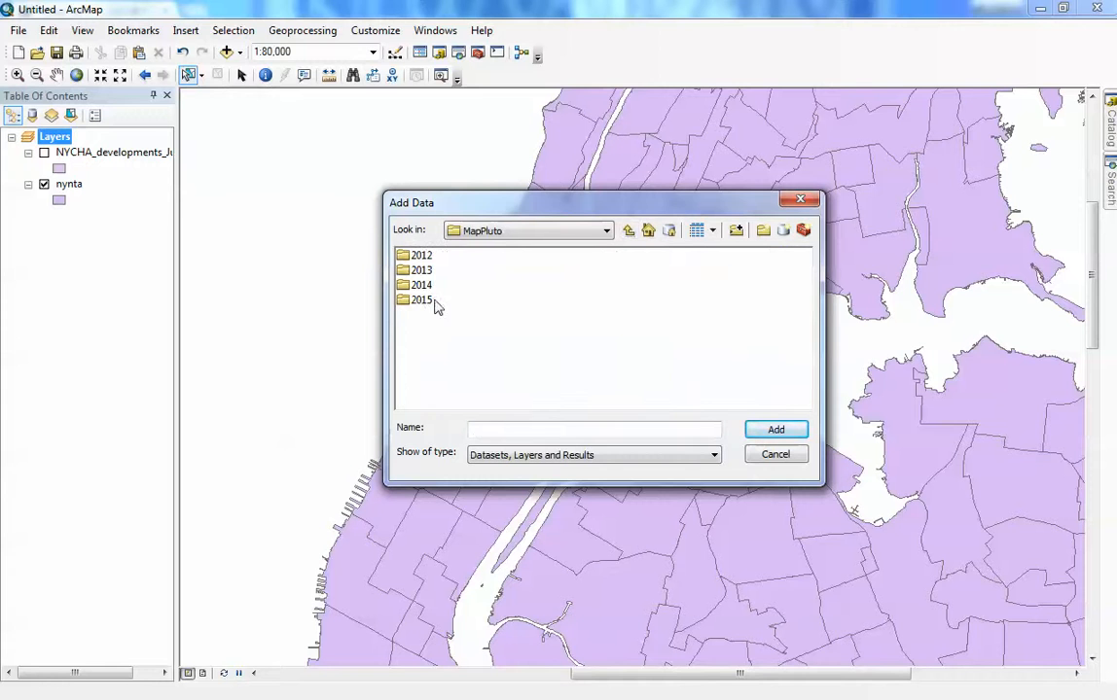
double_click(420, 302)
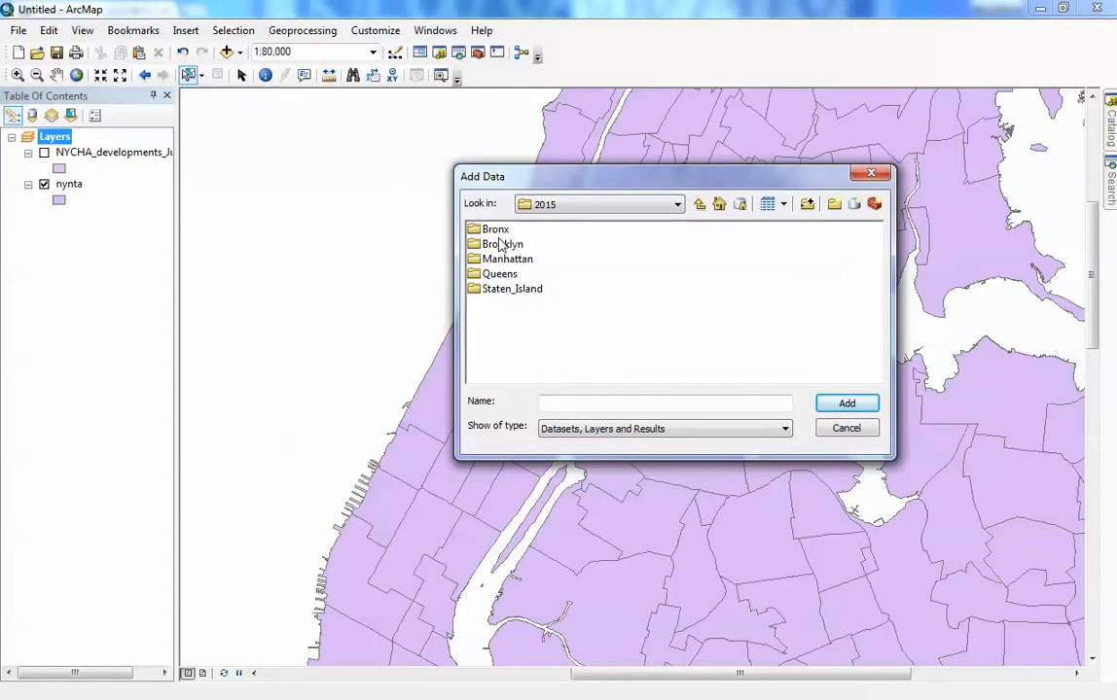
click(500, 245)
double_click(496, 231)
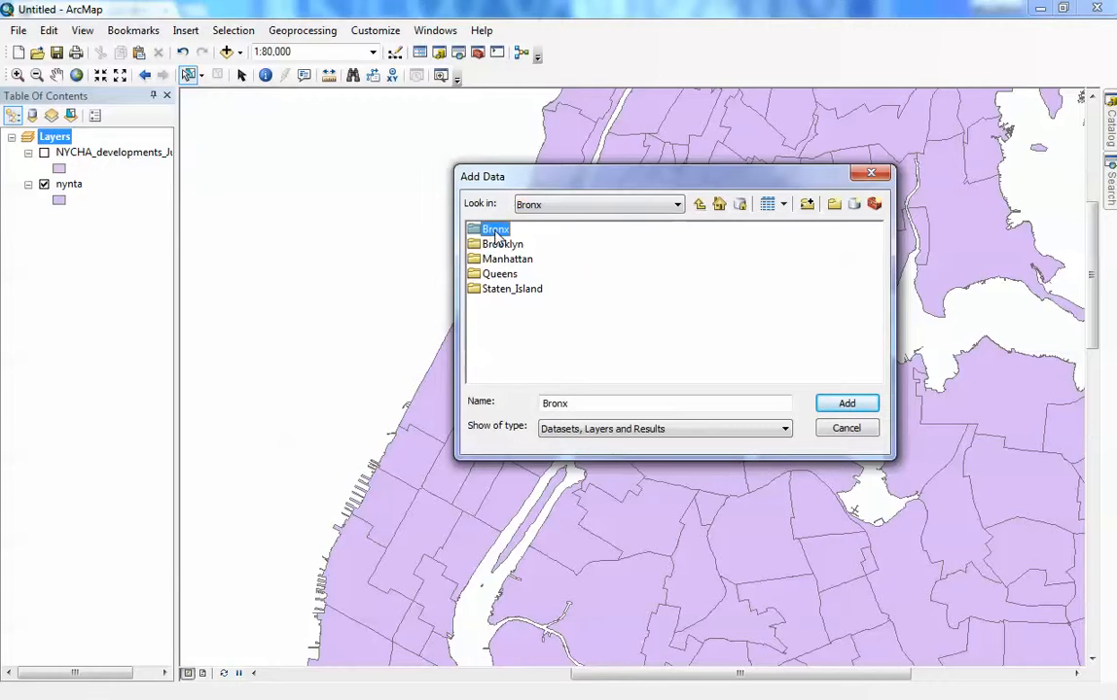
double_click(526, 258)
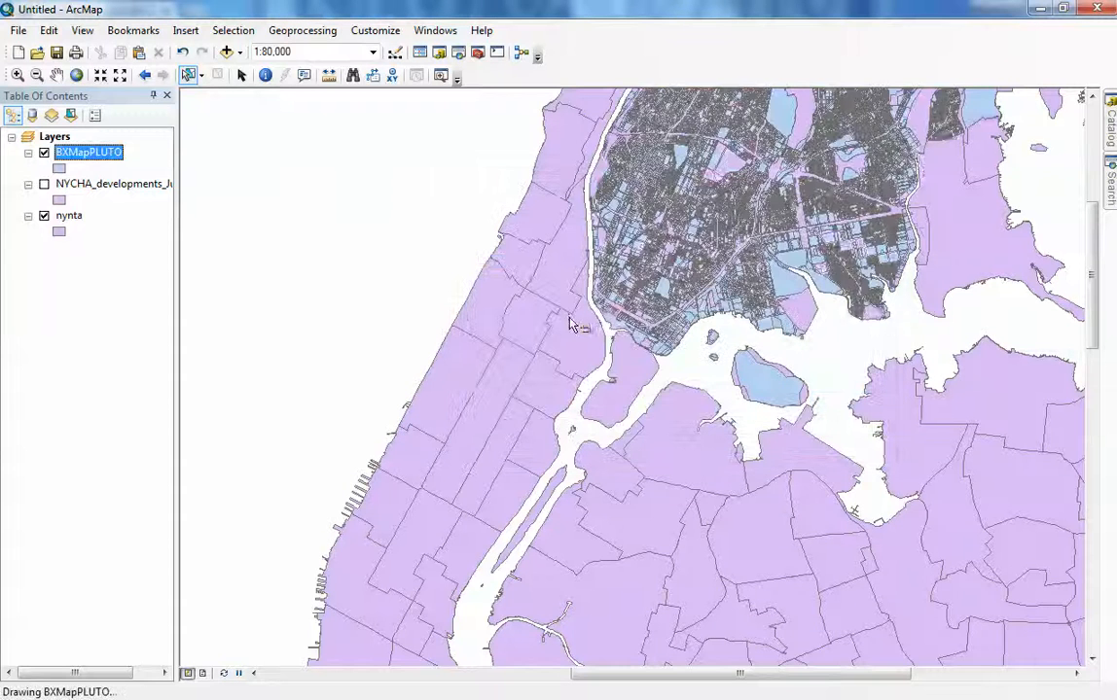
Inspect the South Bronx lots at up to 1:12,500, show the NYCHA developments layer and hide BXMapPLUTO.
drag(1092, 329, 1096, 262)
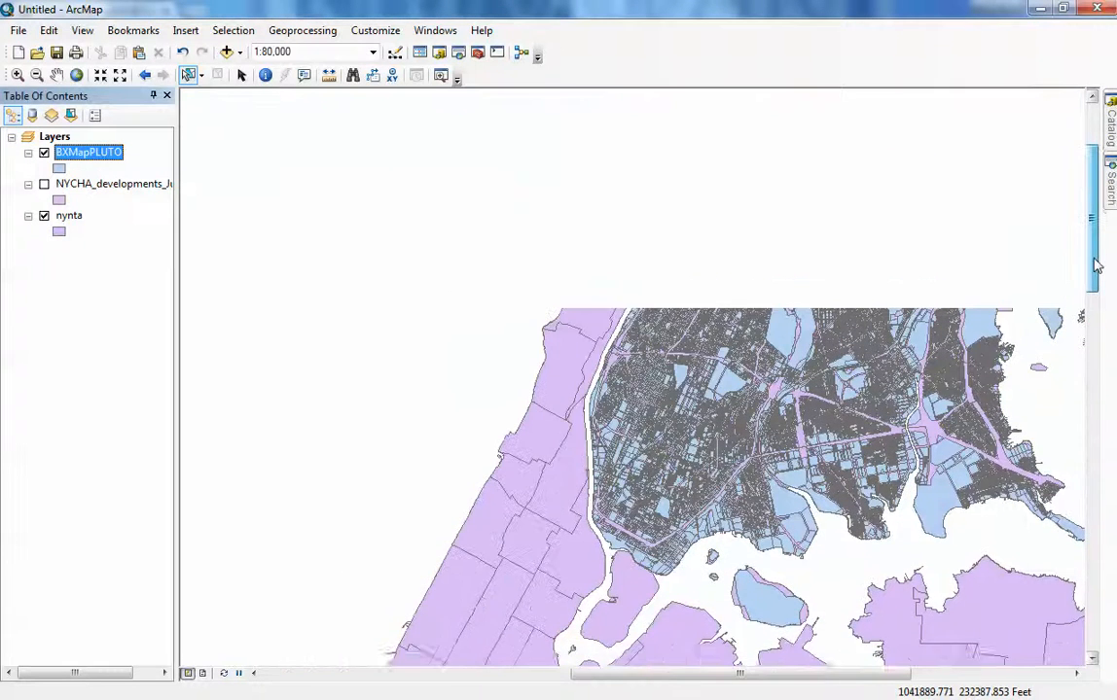
drag(737, 672, 766, 671)
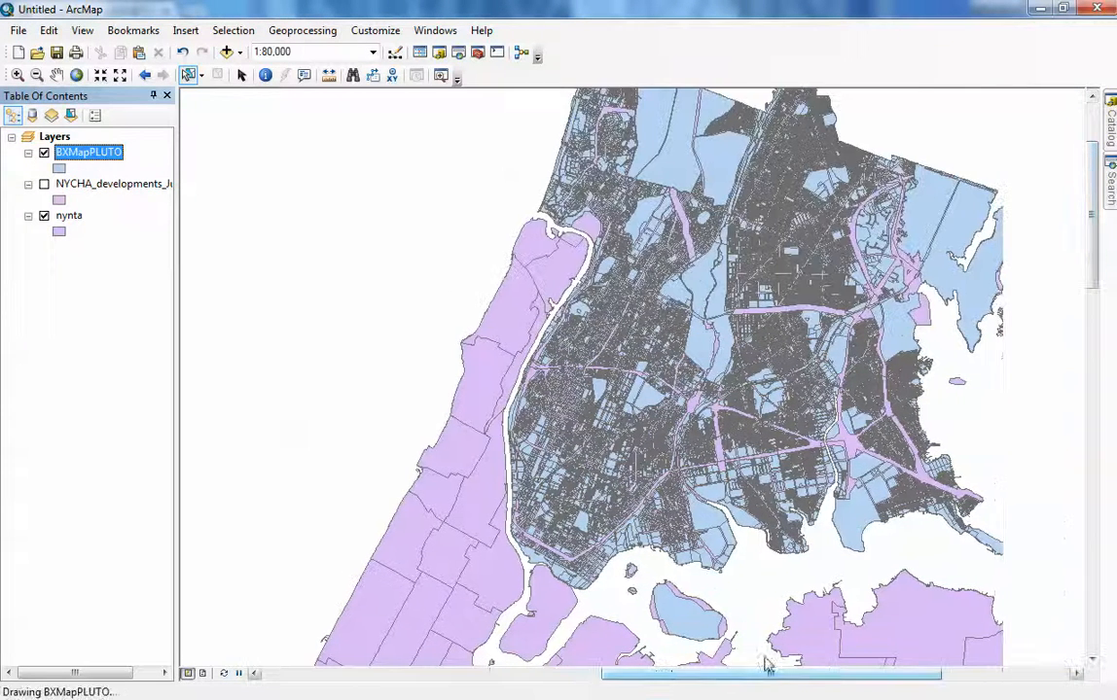
scroll(522, 428, up, 2)
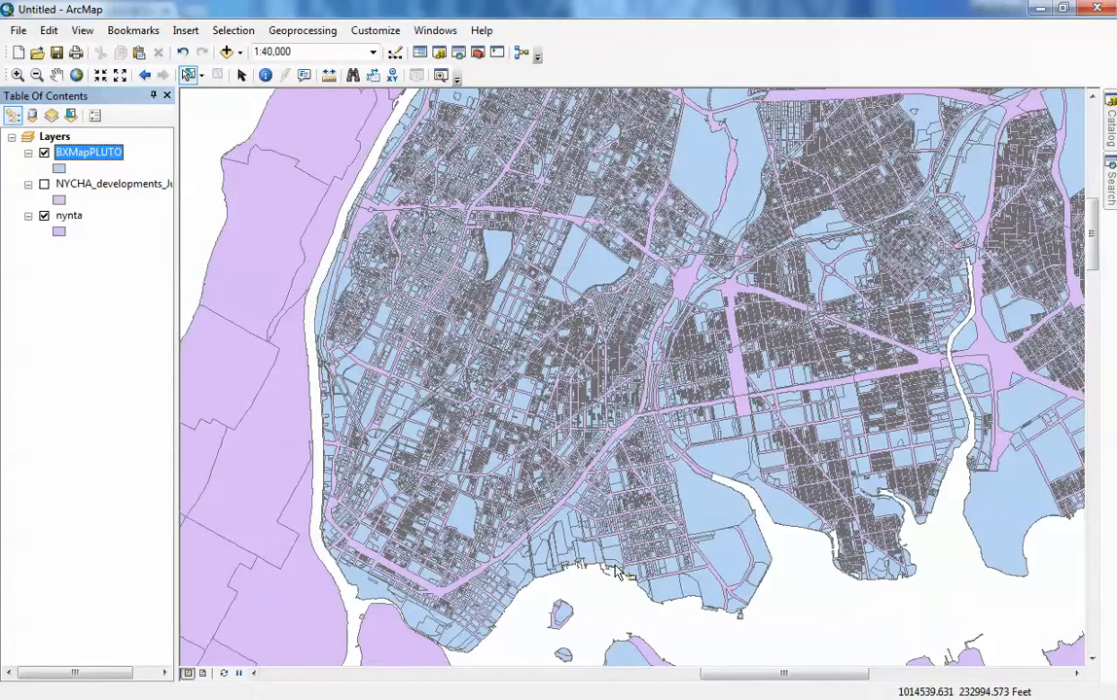
scroll(589, 578, up, 1)
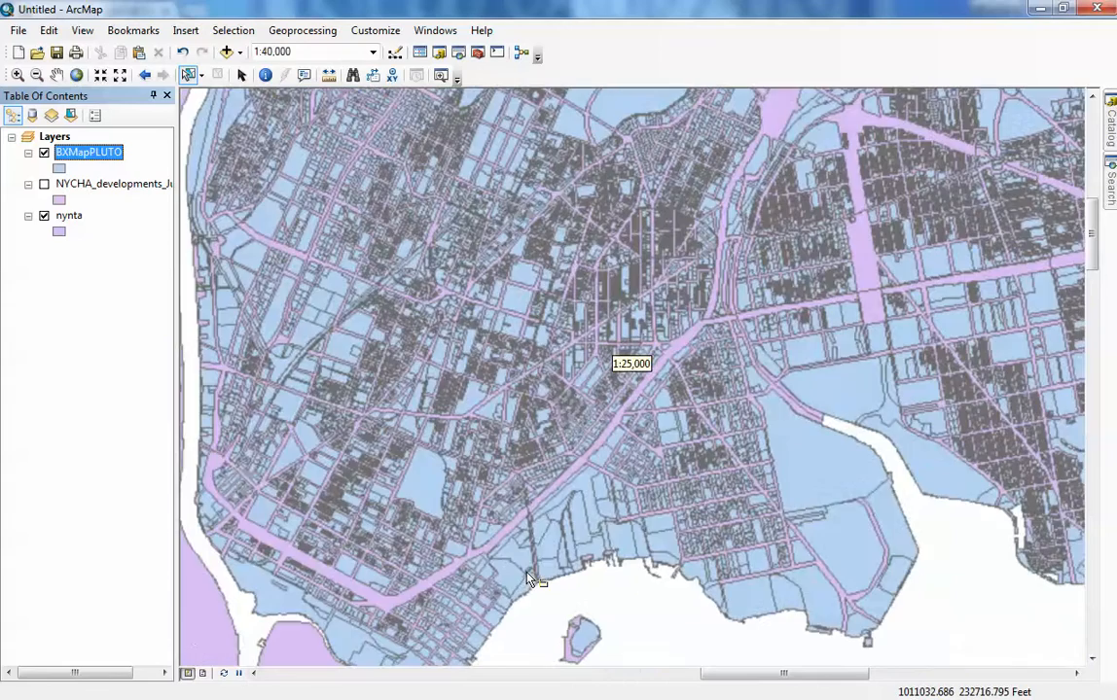
scroll(567, 581, up, 1)
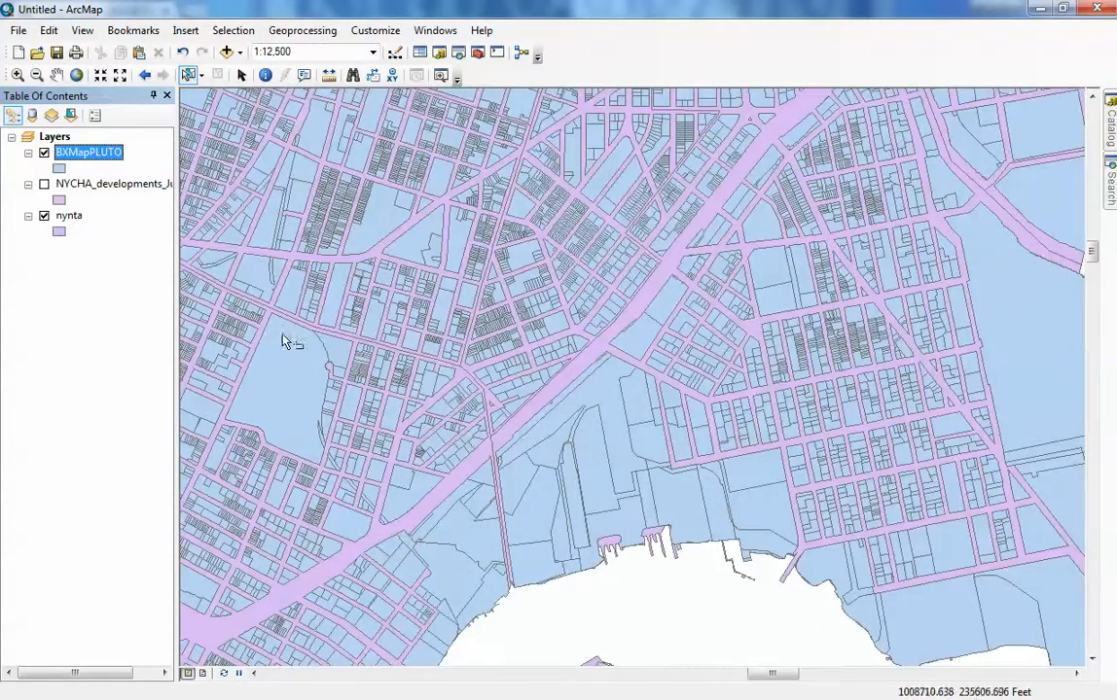
click(44, 184)
click(44, 153)
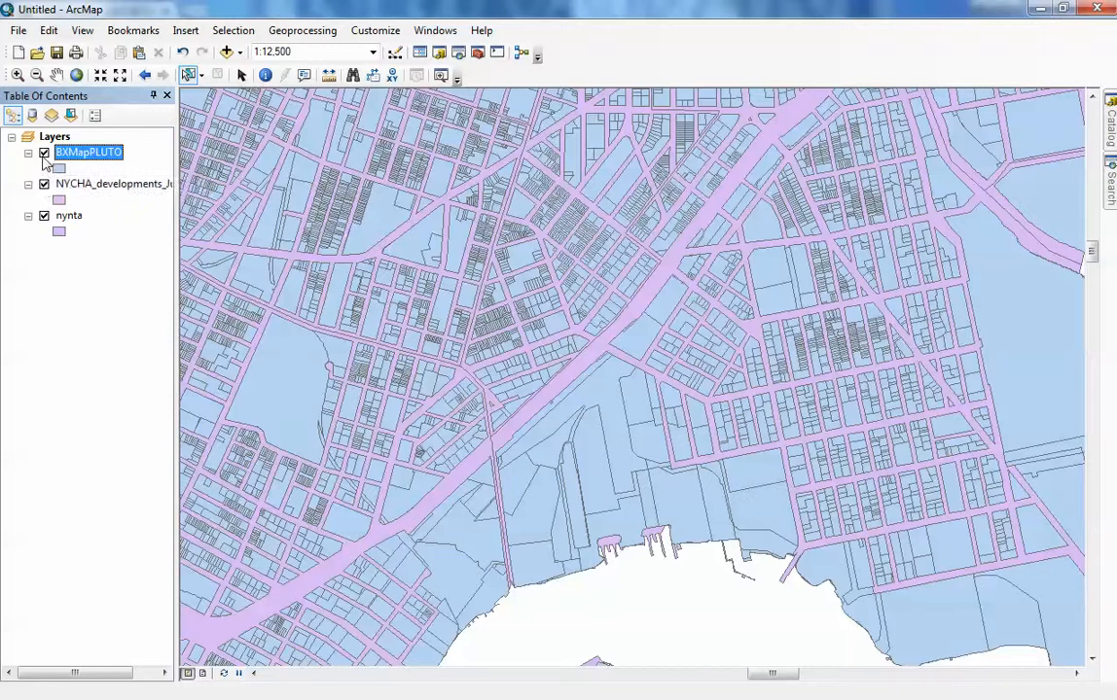
Select the southernmost Bronx waterfront neighborhood in nynta at 1:24,000 and show the BXMapPLUTO lots over it.
scroll(219, 384, down, 1)
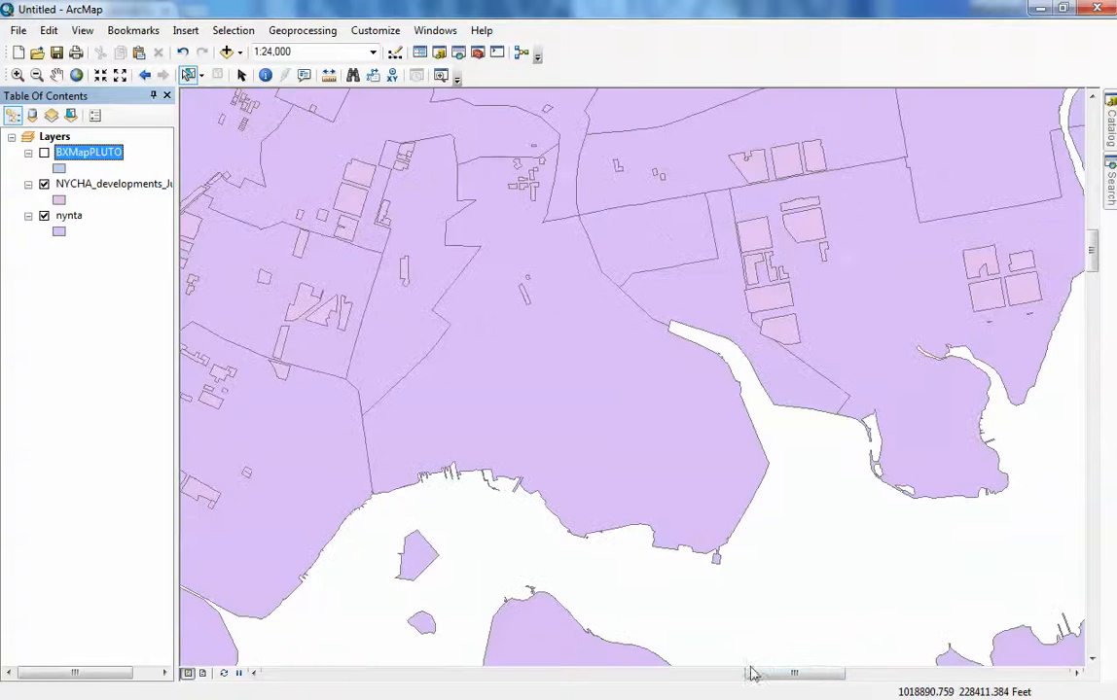
drag(750, 673, 717, 673)
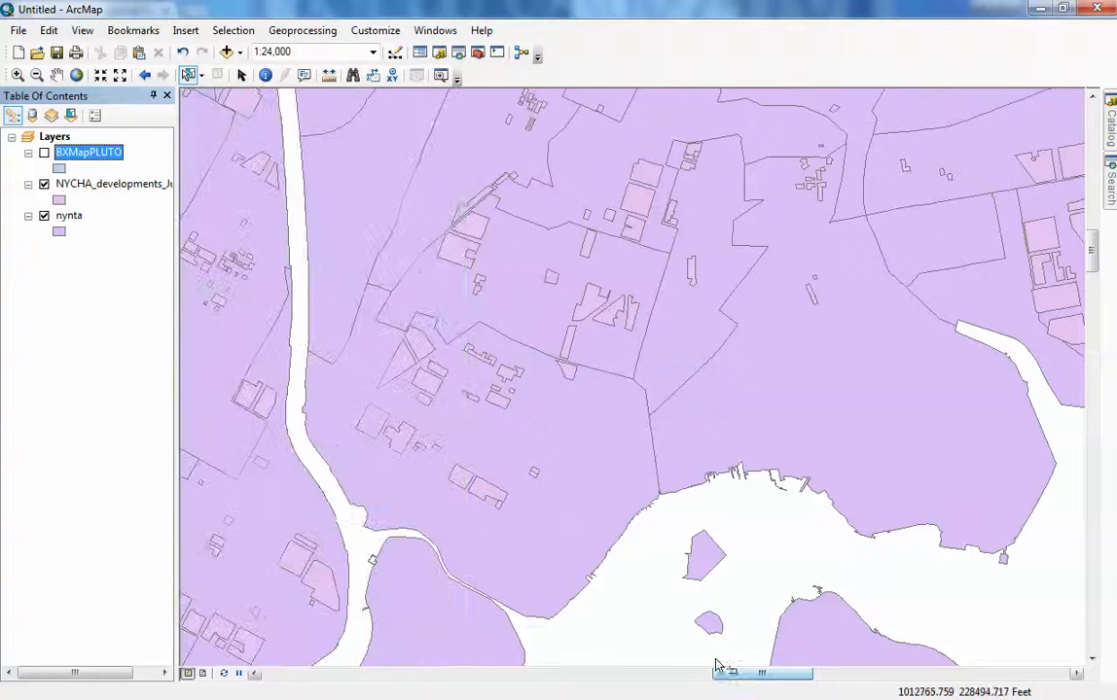
click(528, 311)
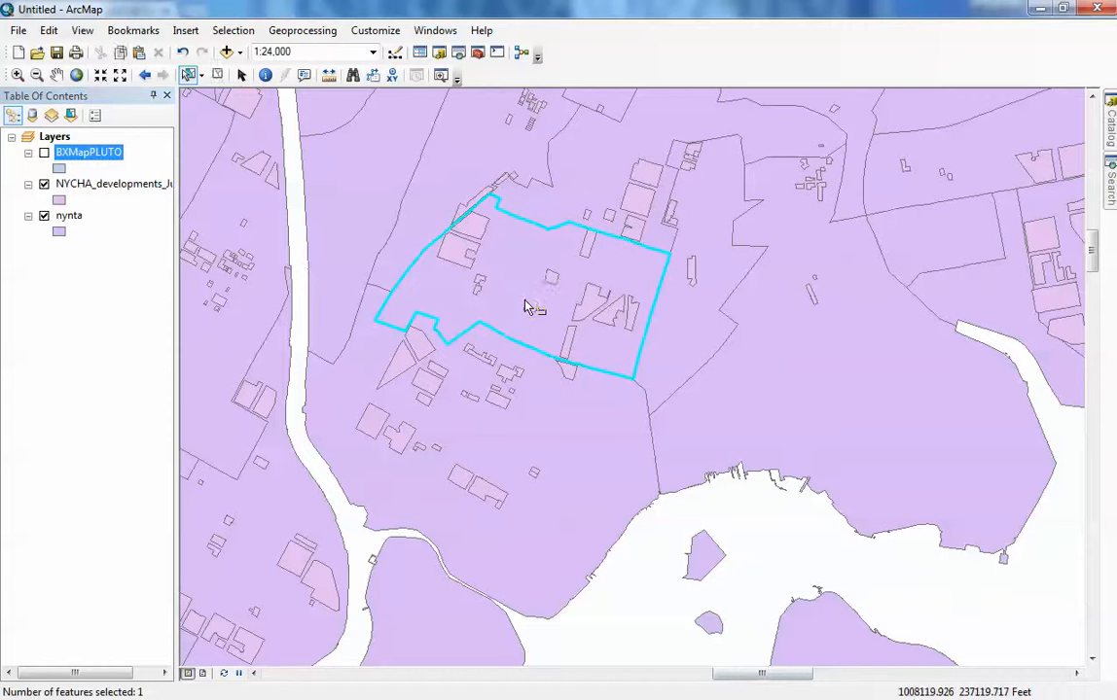
click(483, 437)
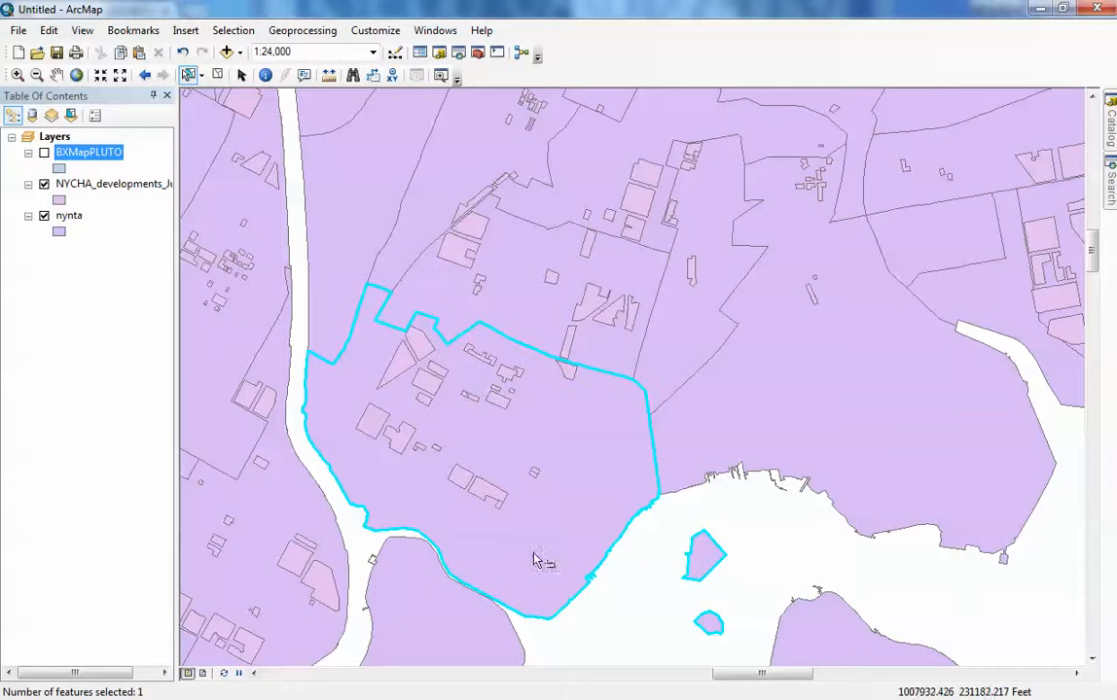
shift+click(396, 369)
click(584, 457)
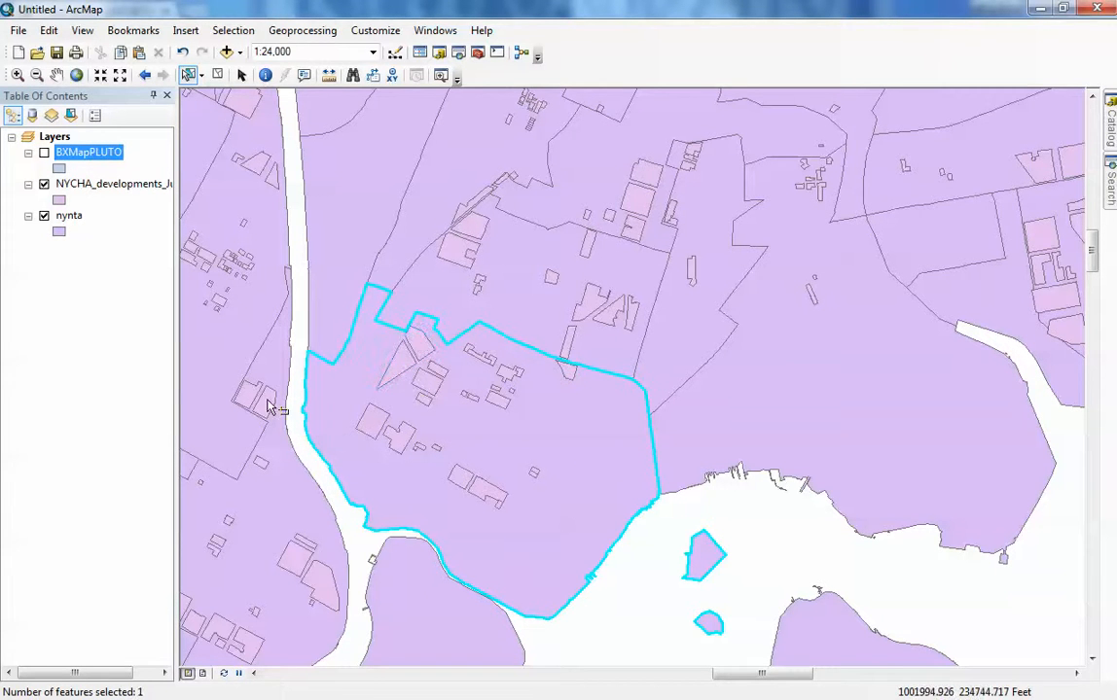
click(44, 154)
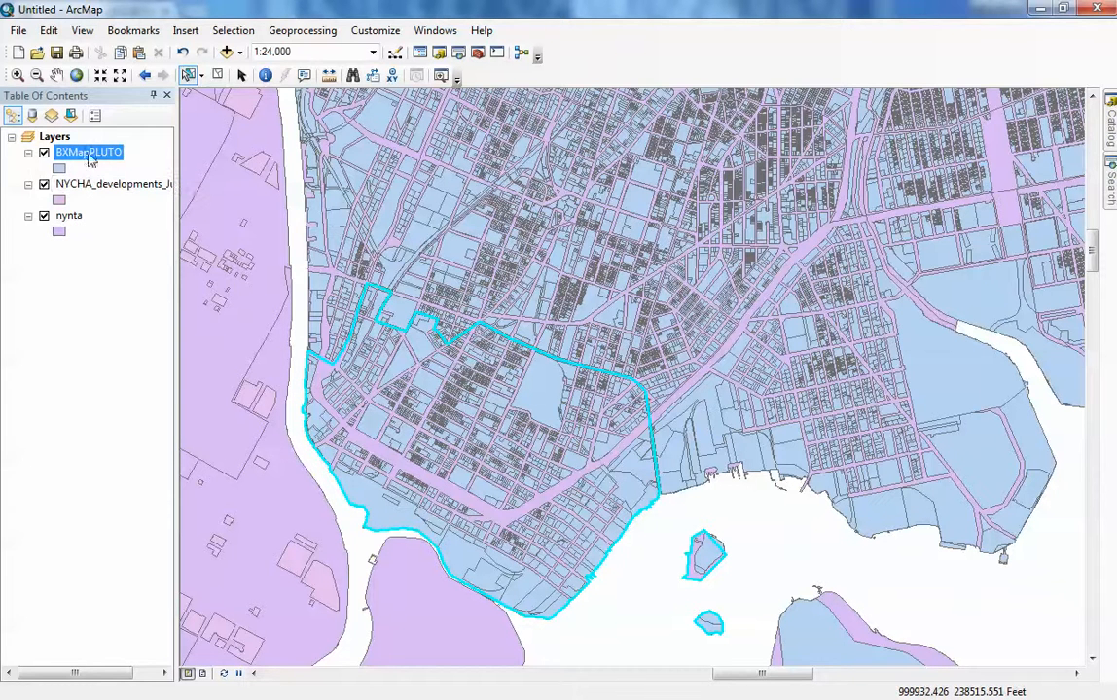
Set up Select By Location with BXMapPLUTO as the target layer and nynta as the source layer.
click(238, 33)
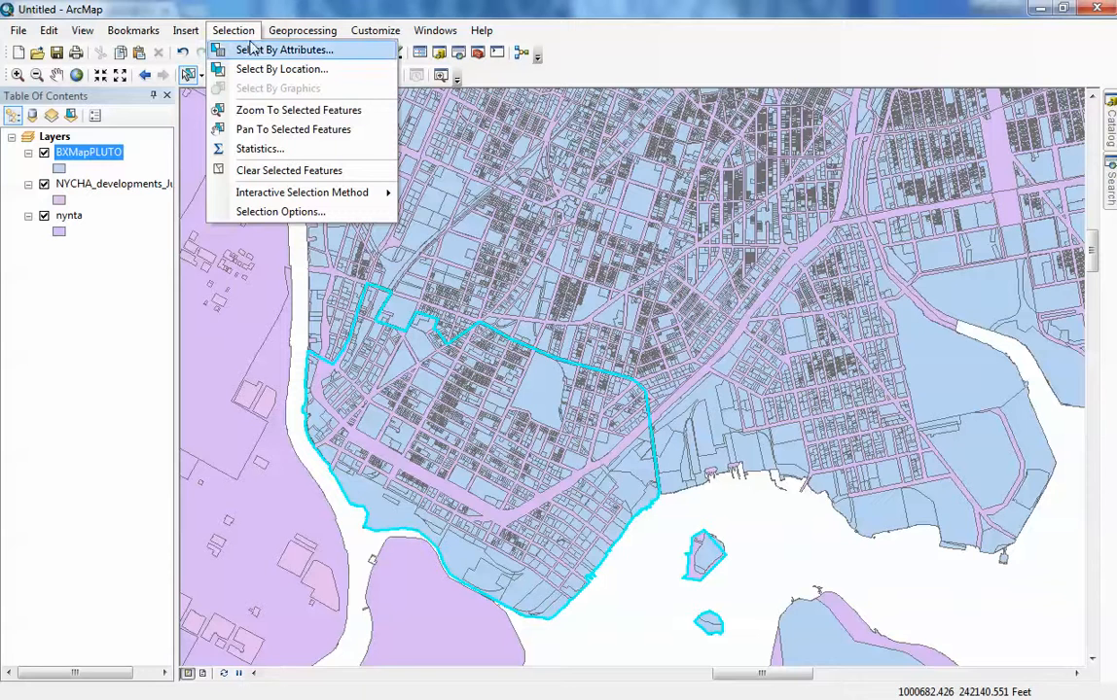
click(251, 70)
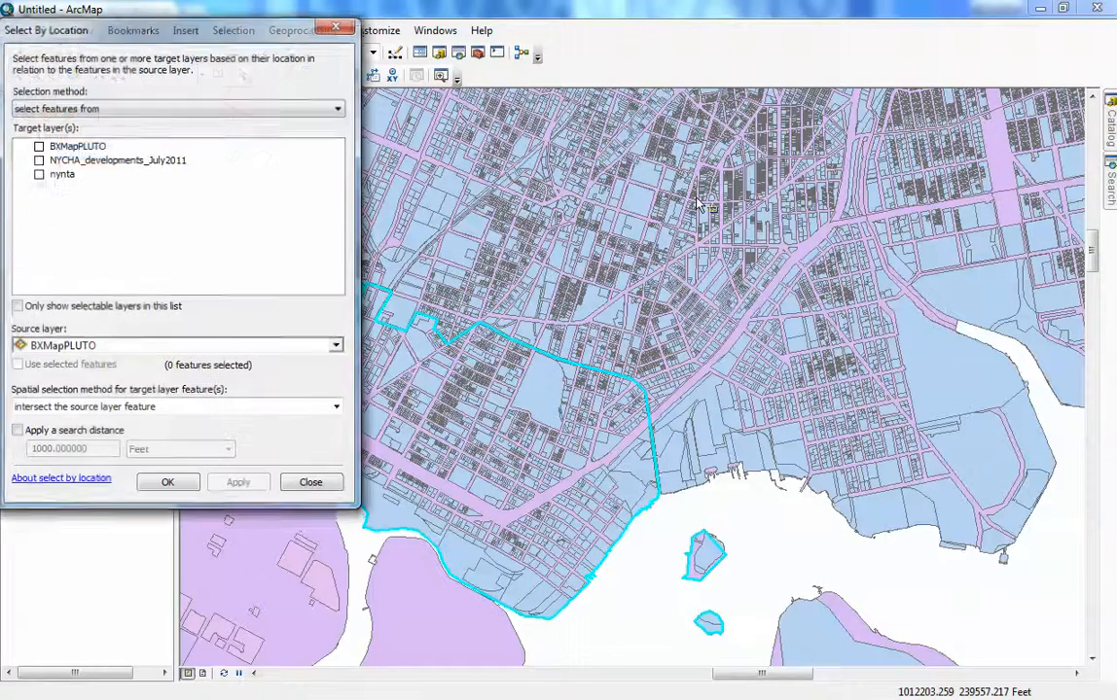
drag(292, 30, 964, 82)
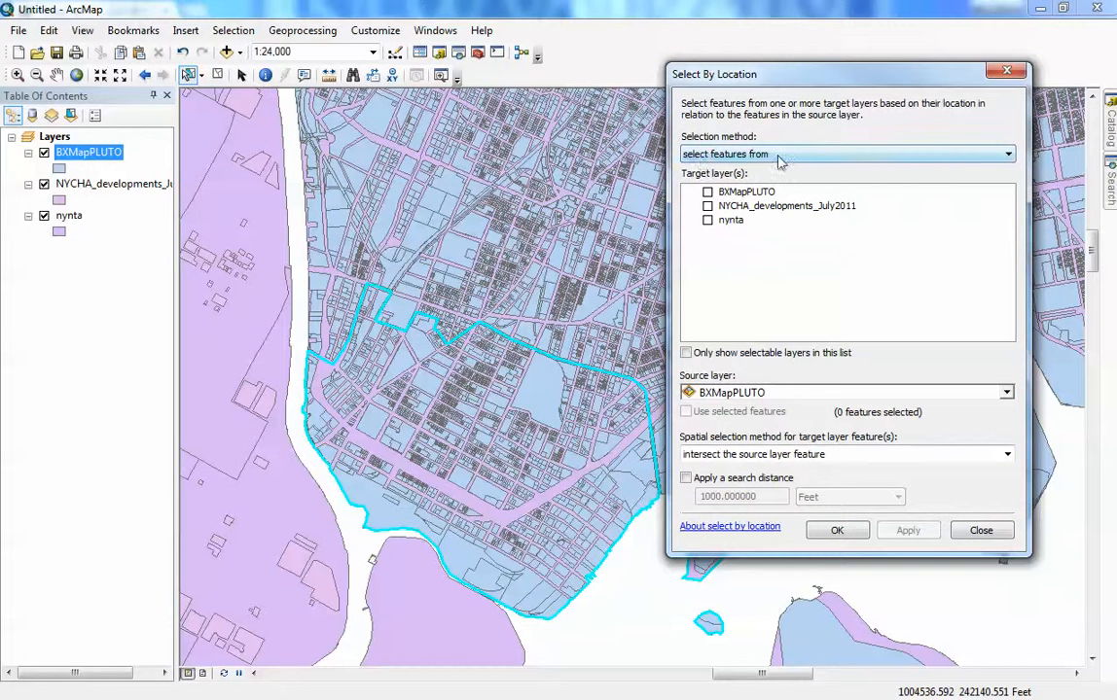
click(707, 193)
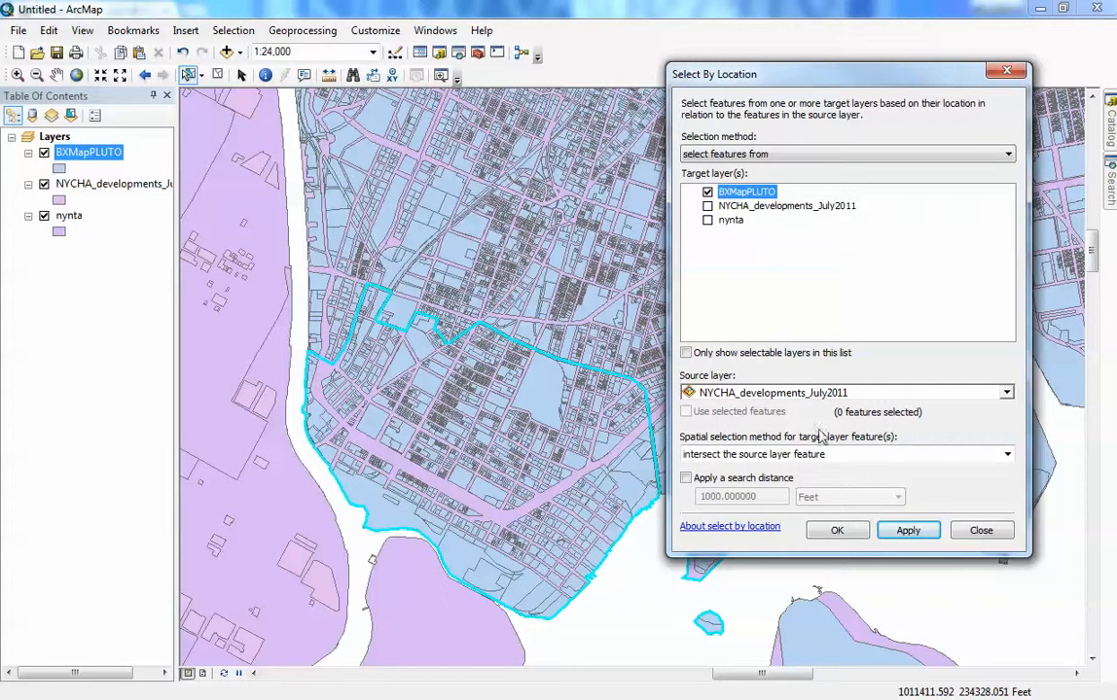
click(731, 392)
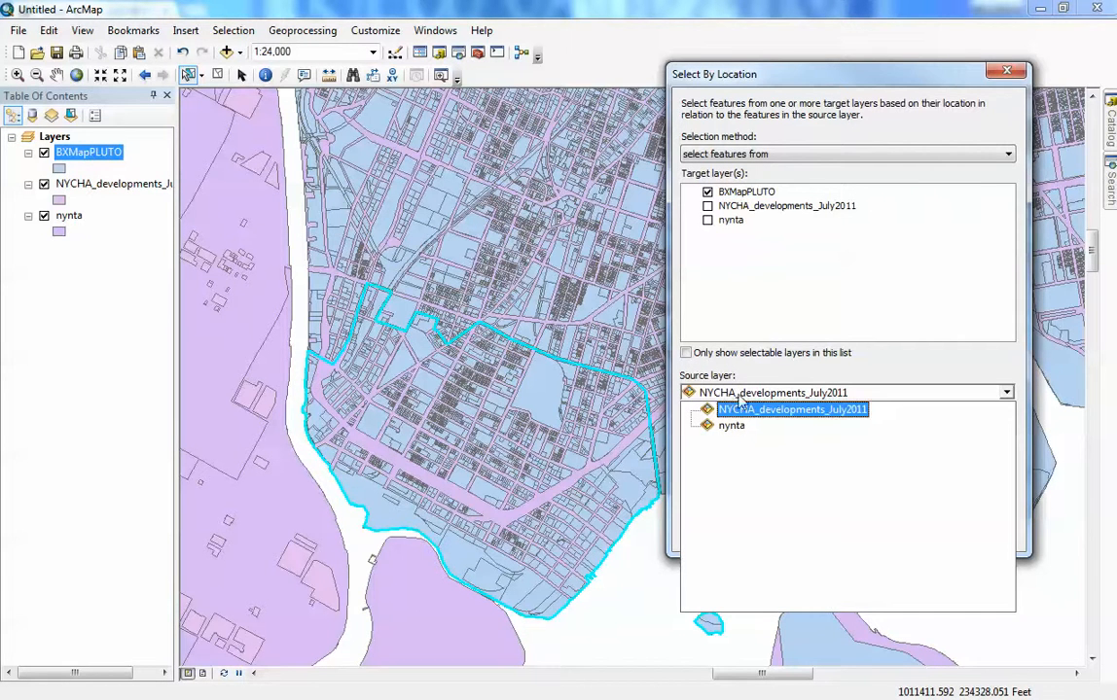
click(741, 398)
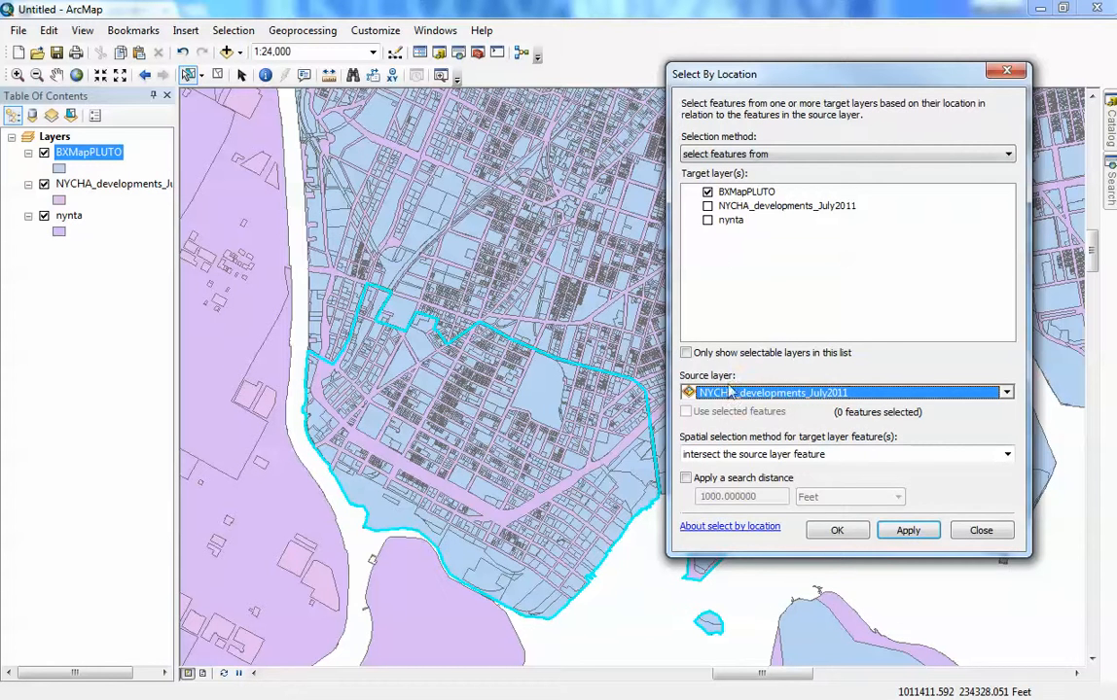
click(730, 391)
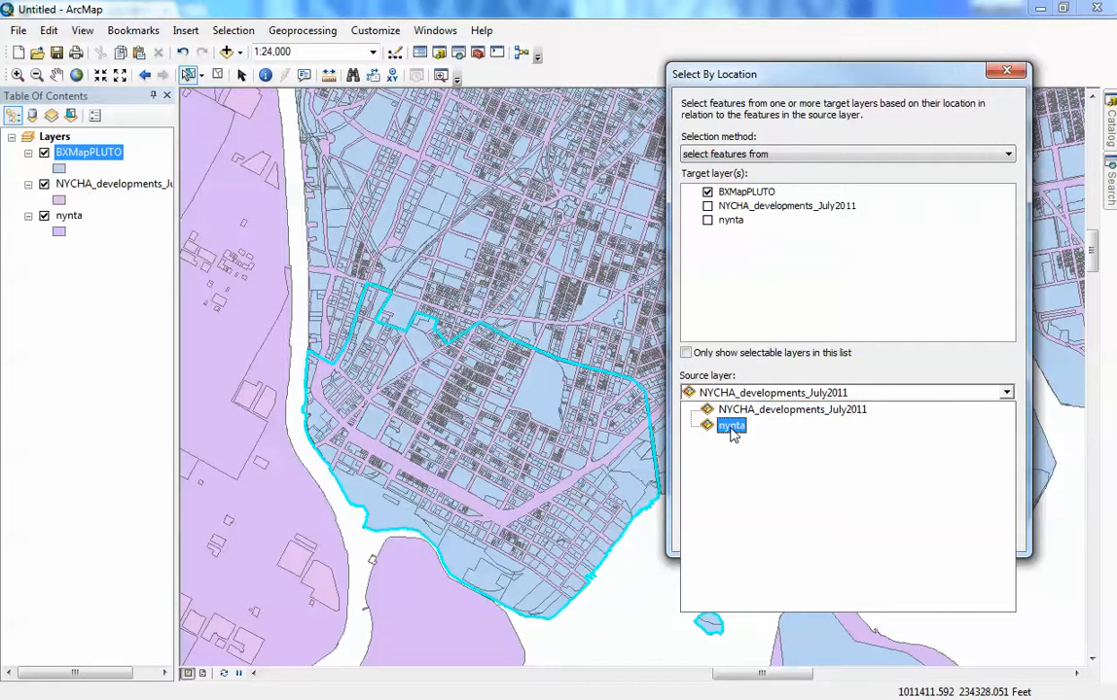
click(732, 426)
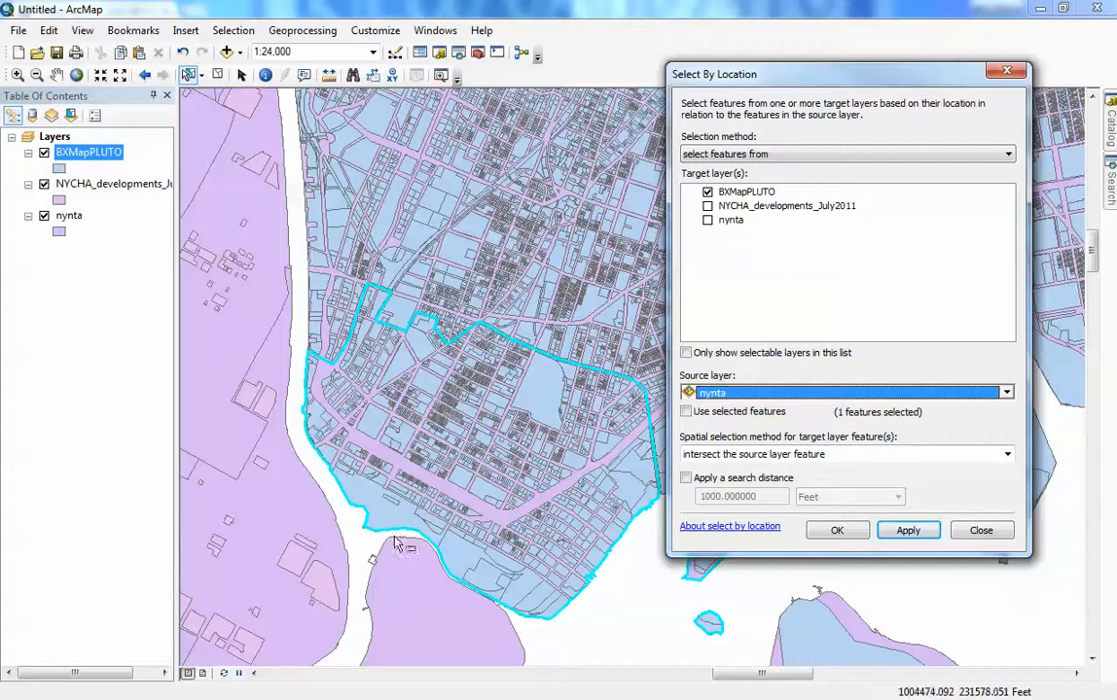
Try to select the BXMapPLUTO lots with the method "completely contain the source layer feature".
click(851, 455)
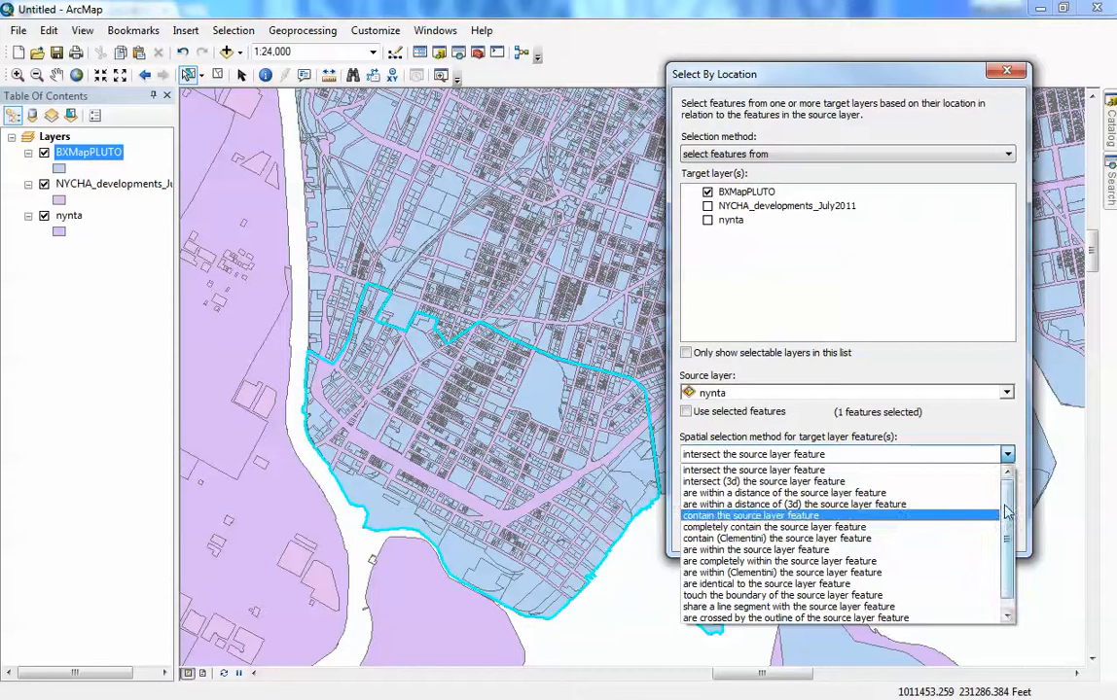
click(760, 528)
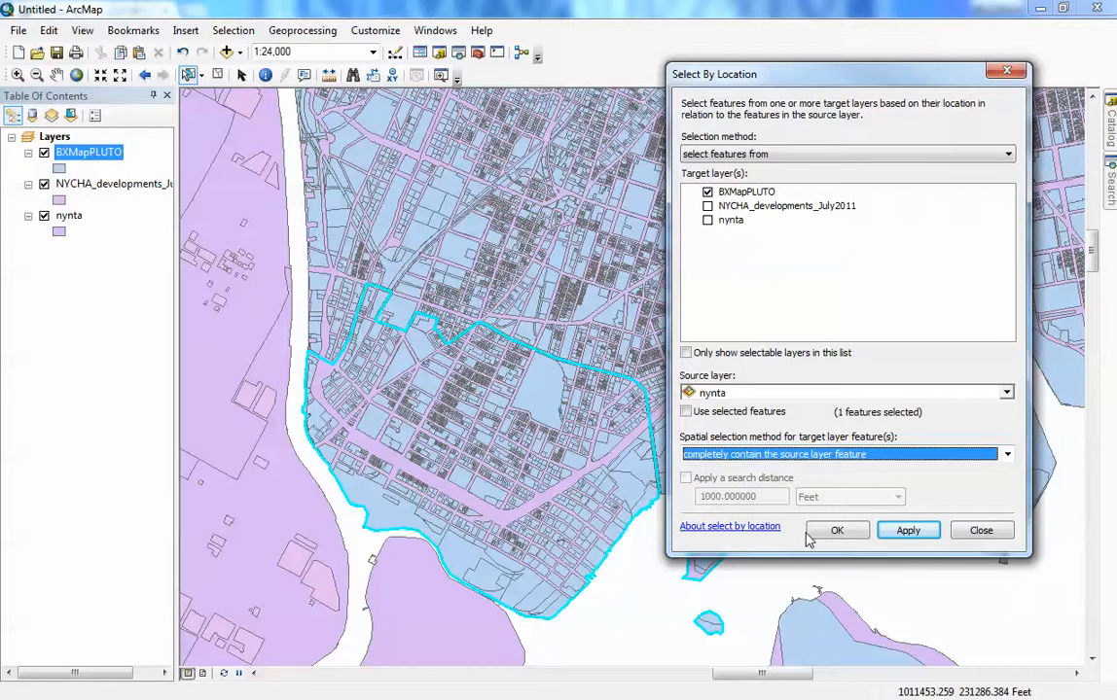
click(908, 530)
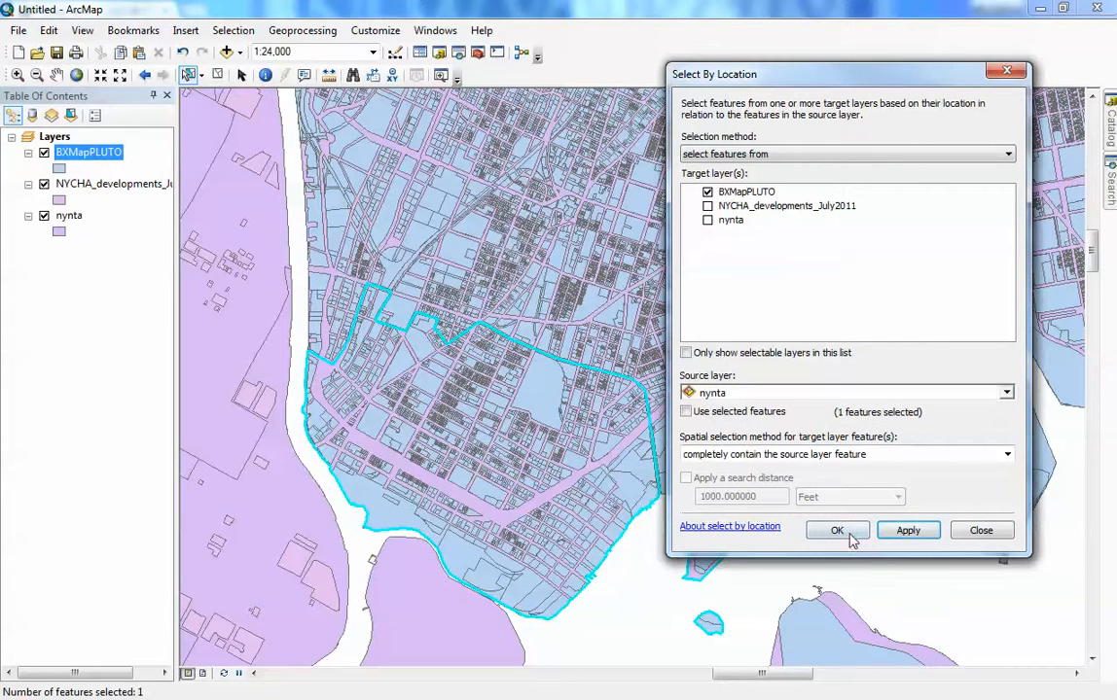
click(837, 530)
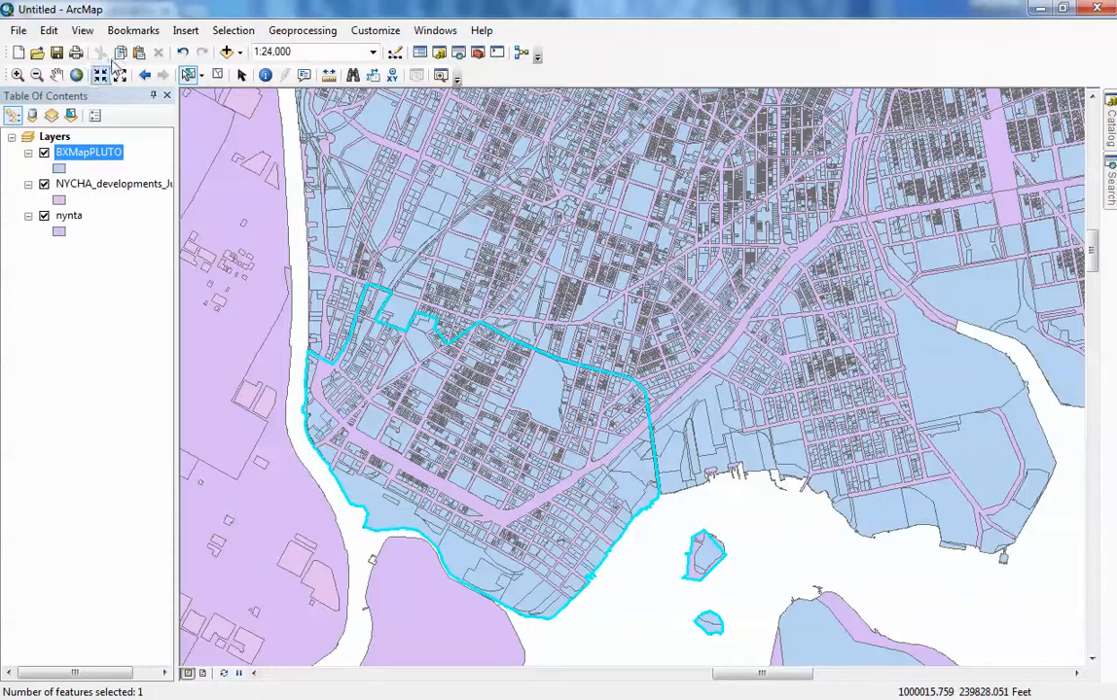
Try the Select By Location query on BXMapPLUTO with the method "contain (Clementini) the source layer feature".
click(233, 30)
click(282, 67)
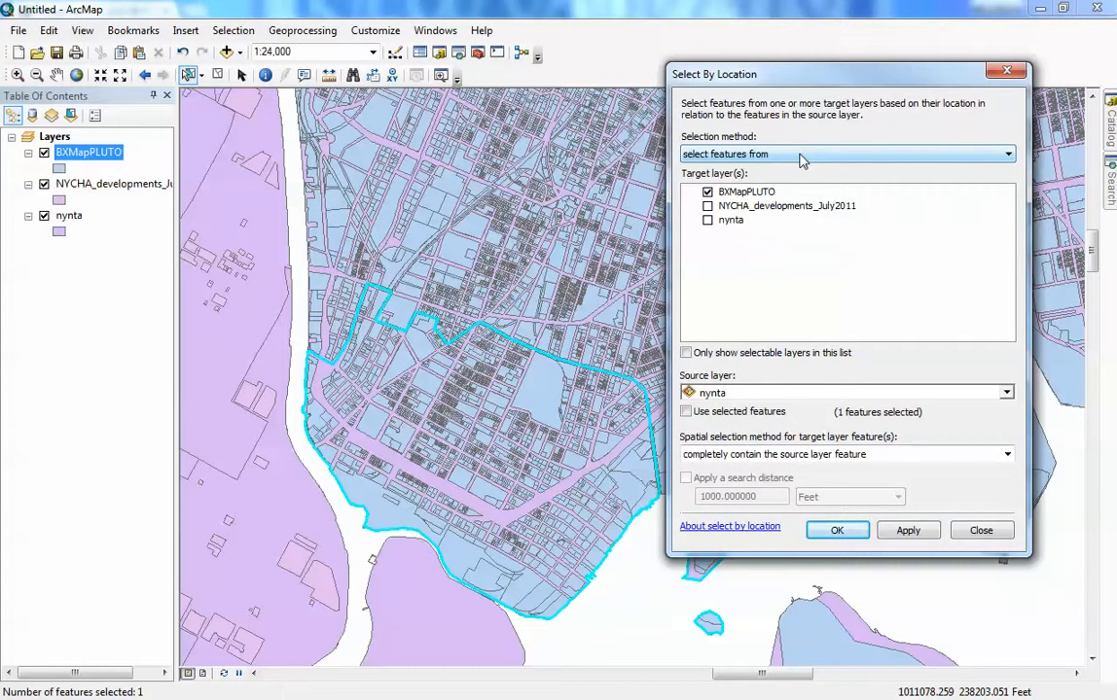
click(756, 455)
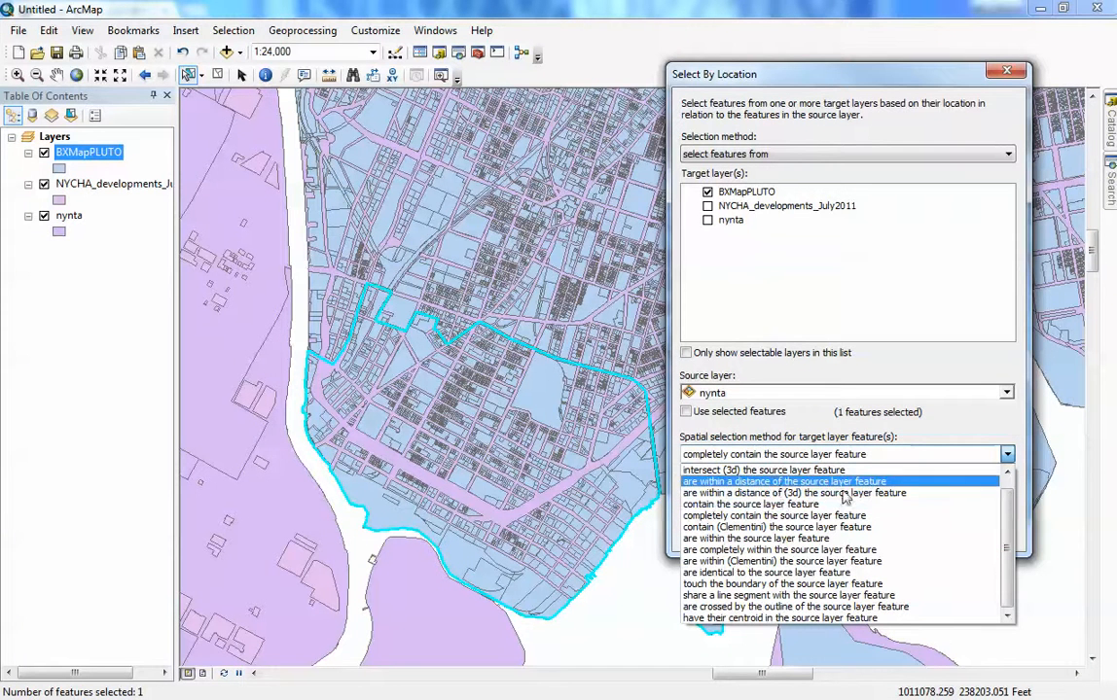
scroll(1008, 492, up, 1)
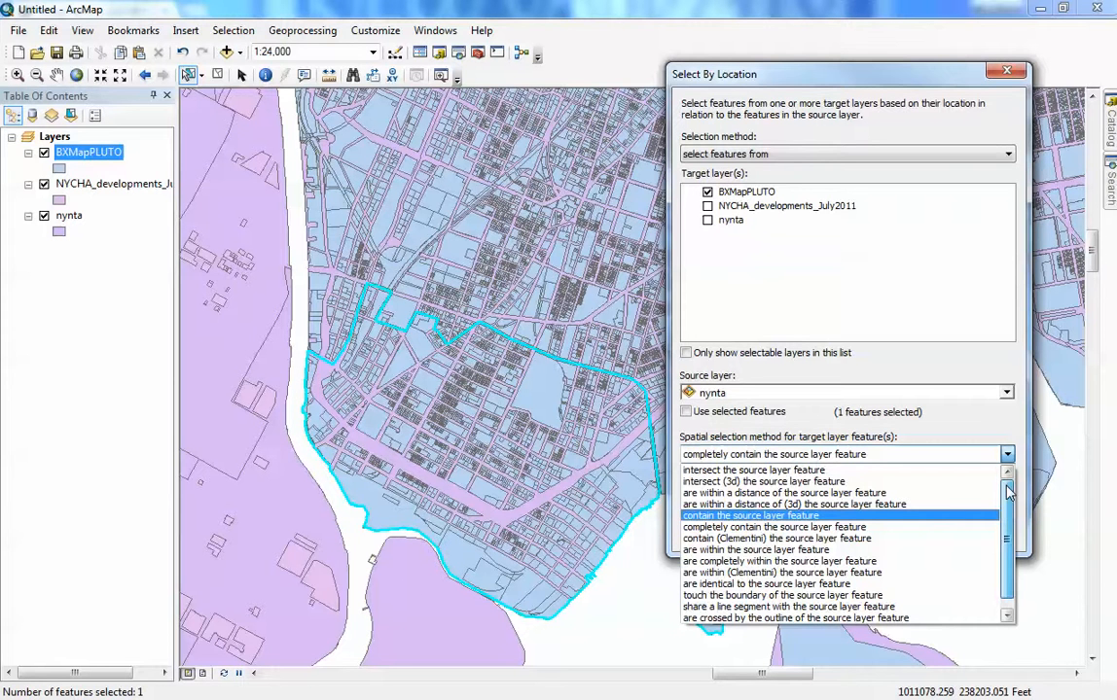
click(784, 539)
click(848, 532)
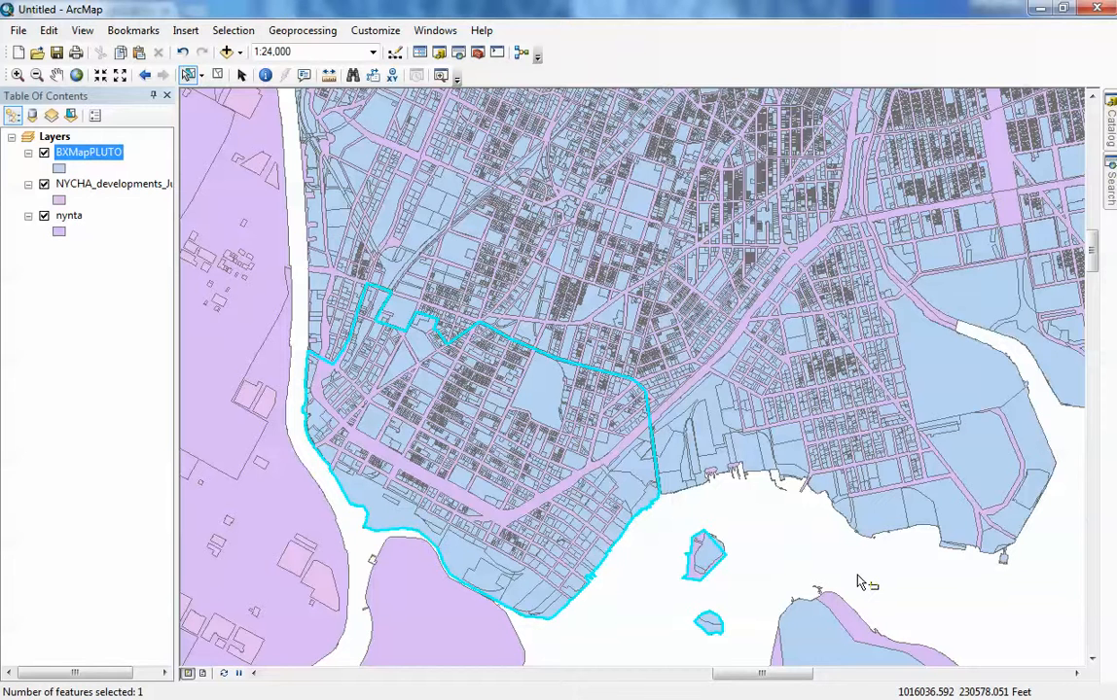
Hide the NYCHA developments layer and select the BXMapPLUTO lots that "are within the source layer feature", with nynta as source.
click(44, 185)
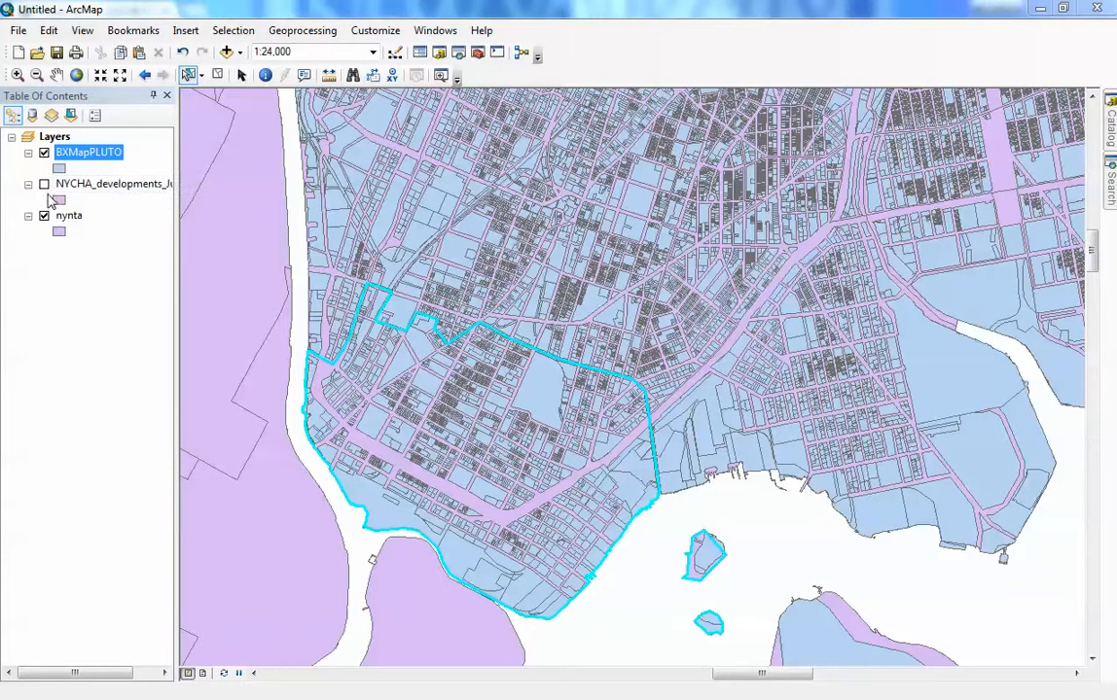
click(234, 30)
click(281, 69)
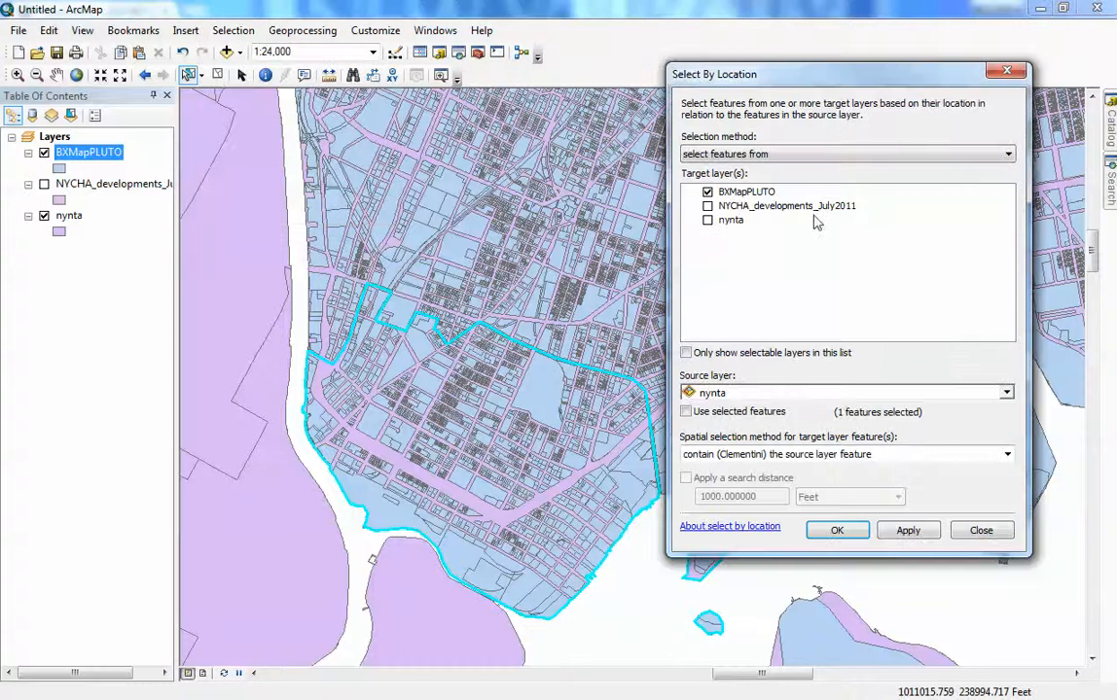
click(730, 156)
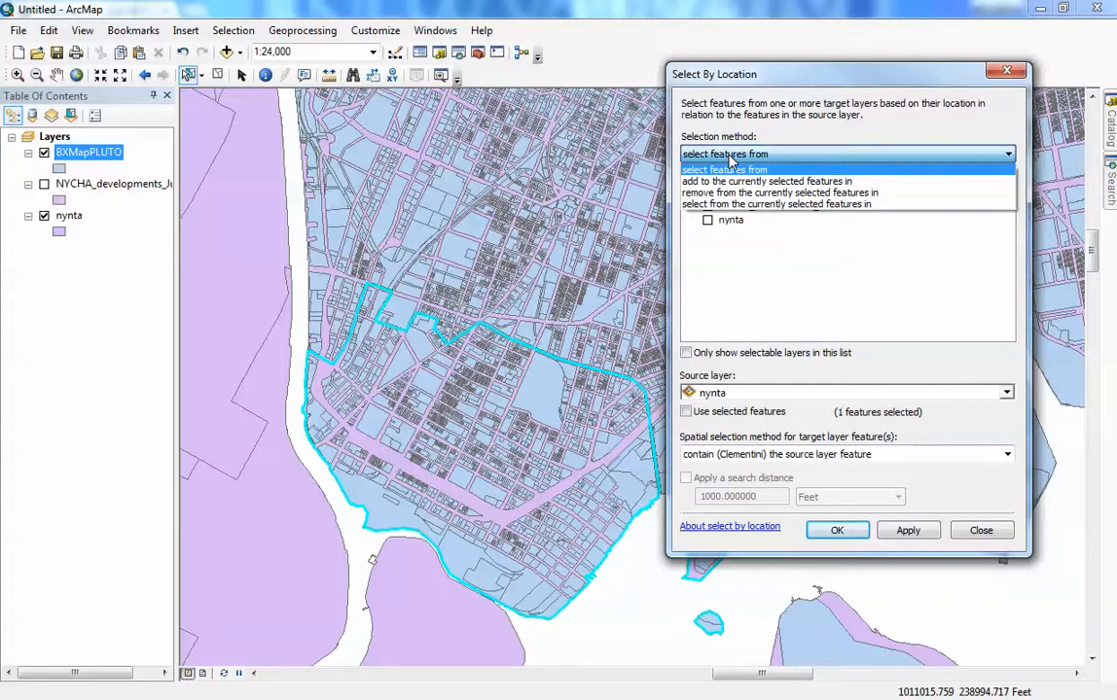
click(728, 156)
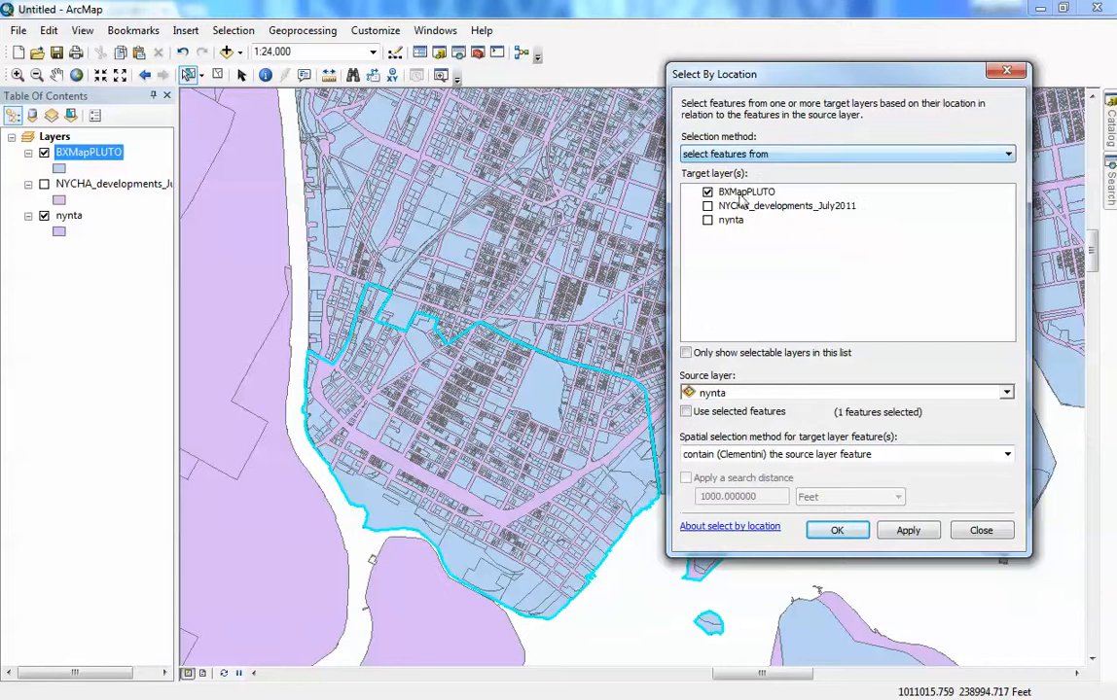
click(778, 394)
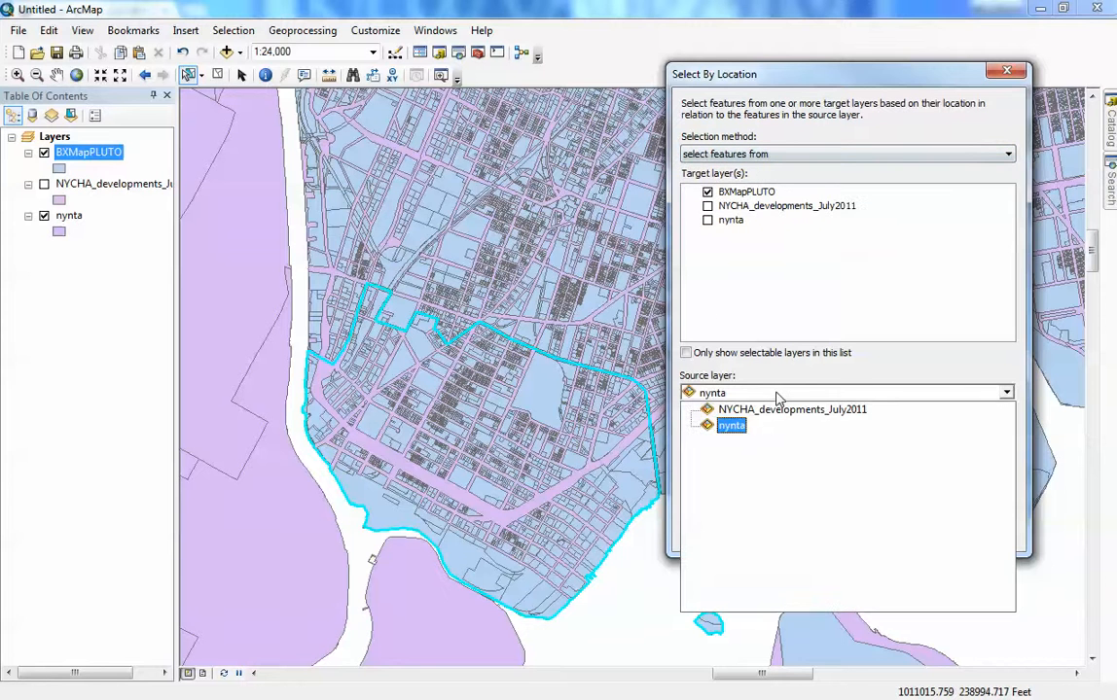
click(730, 428)
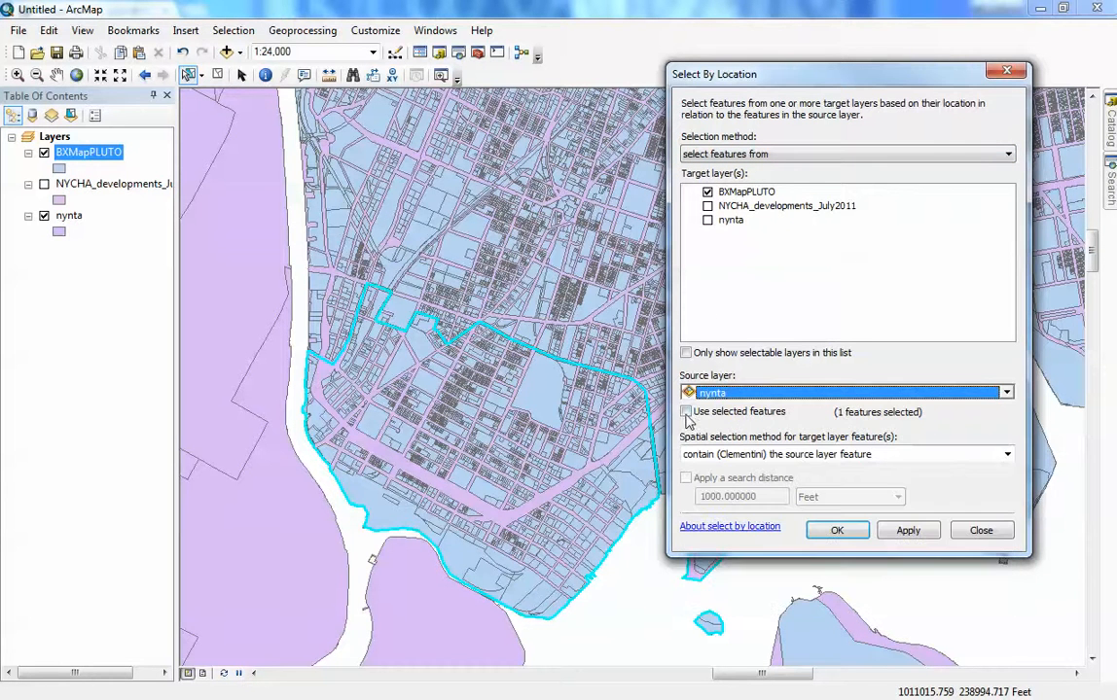
click(799, 454)
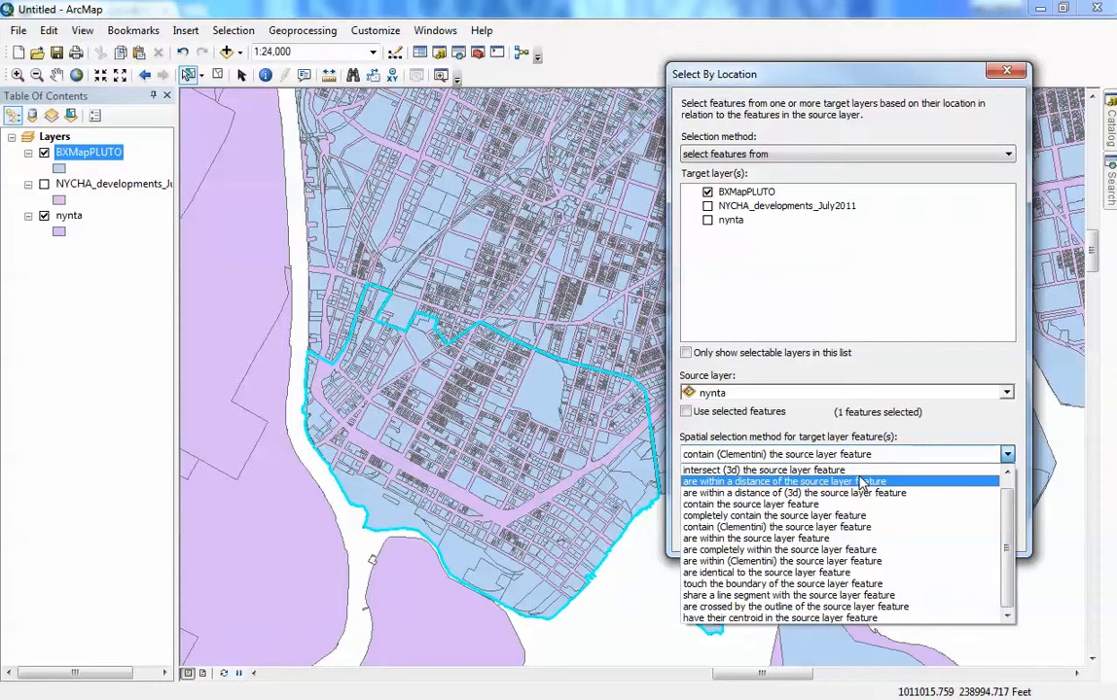
click(764, 538)
click(838, 531)
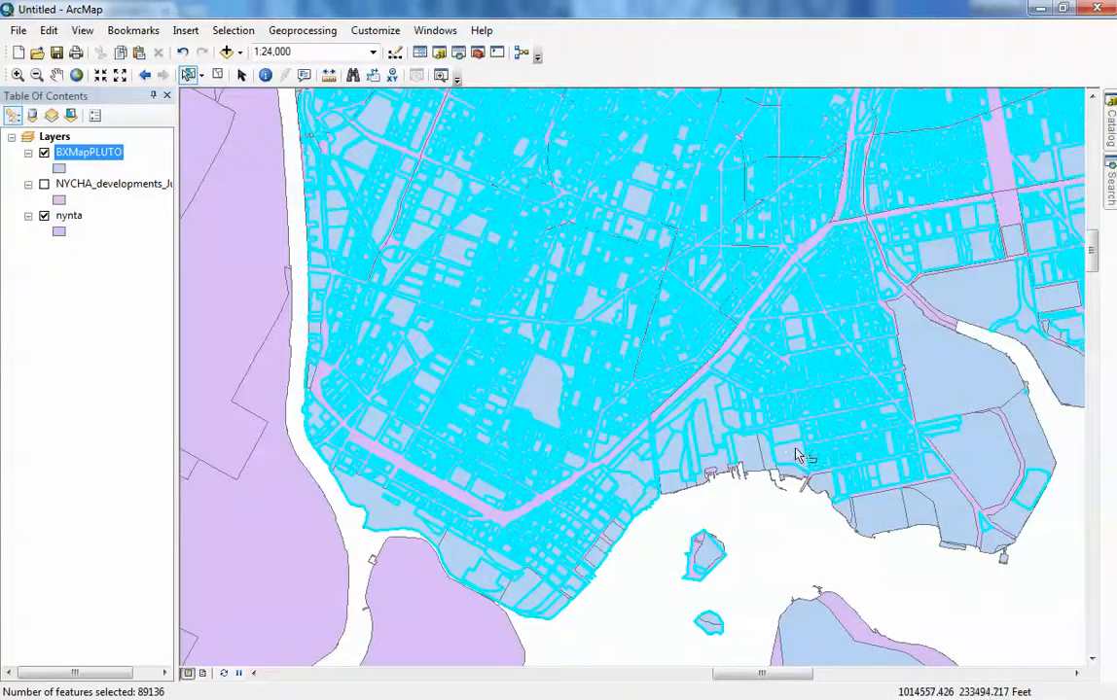
Clear the lot selection and reselect the southernmost Bronx waterfront neighborhood at 1:15,000.
scroll(793, 373, up, 1)
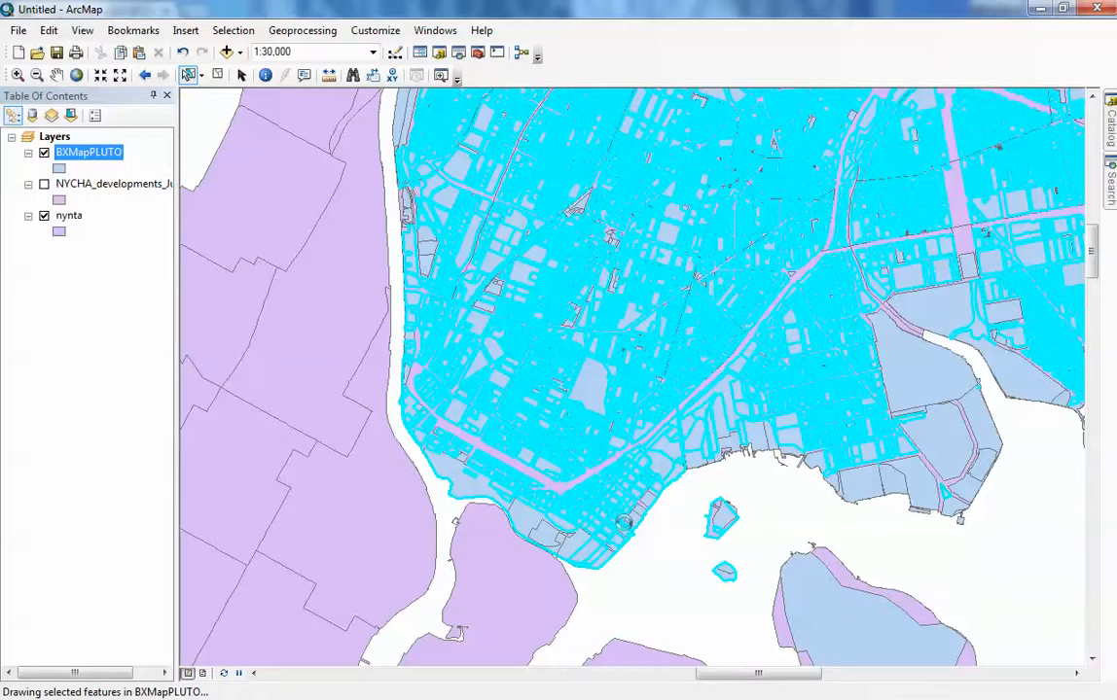
click(626, 525)
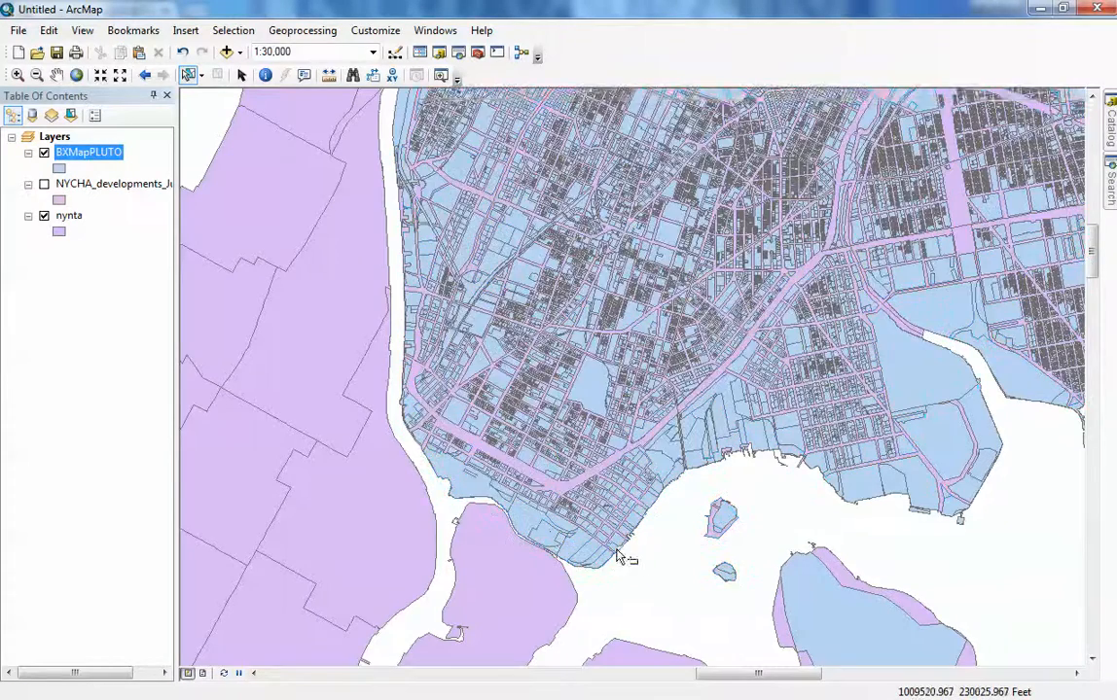
scroll(558, 523, down, 1)
scroll(551, 517, down, 2)
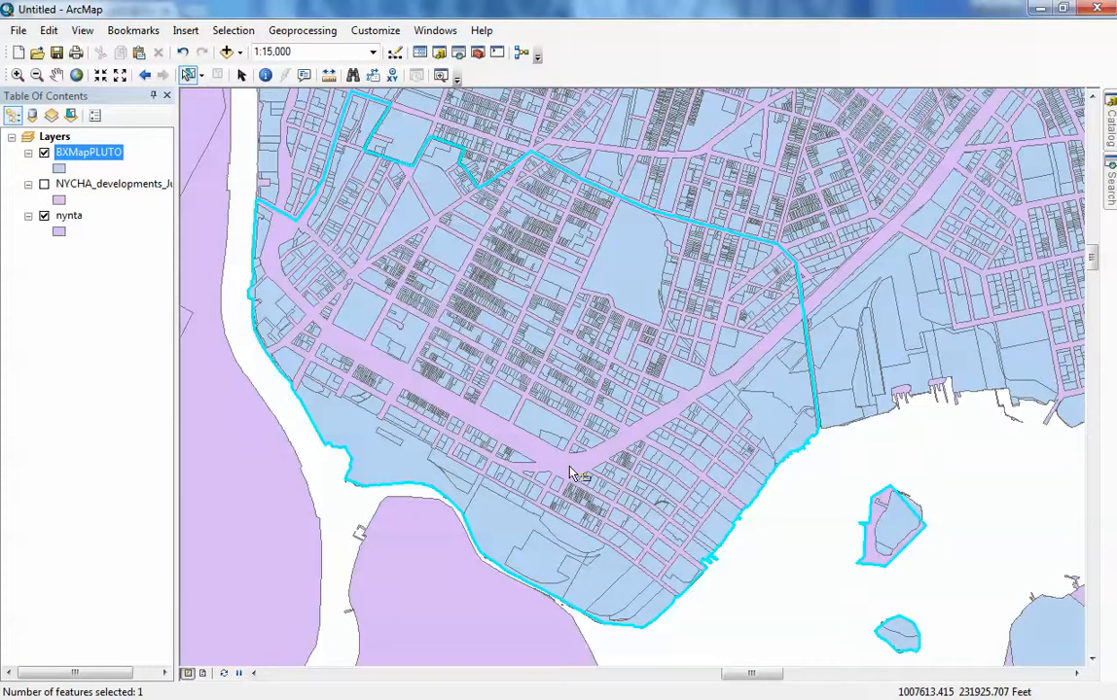
Try selecting the BXMapPLUTO lots by location with the method "are within (Clementini) the source layer feature" of nynta.
click(231, 30)
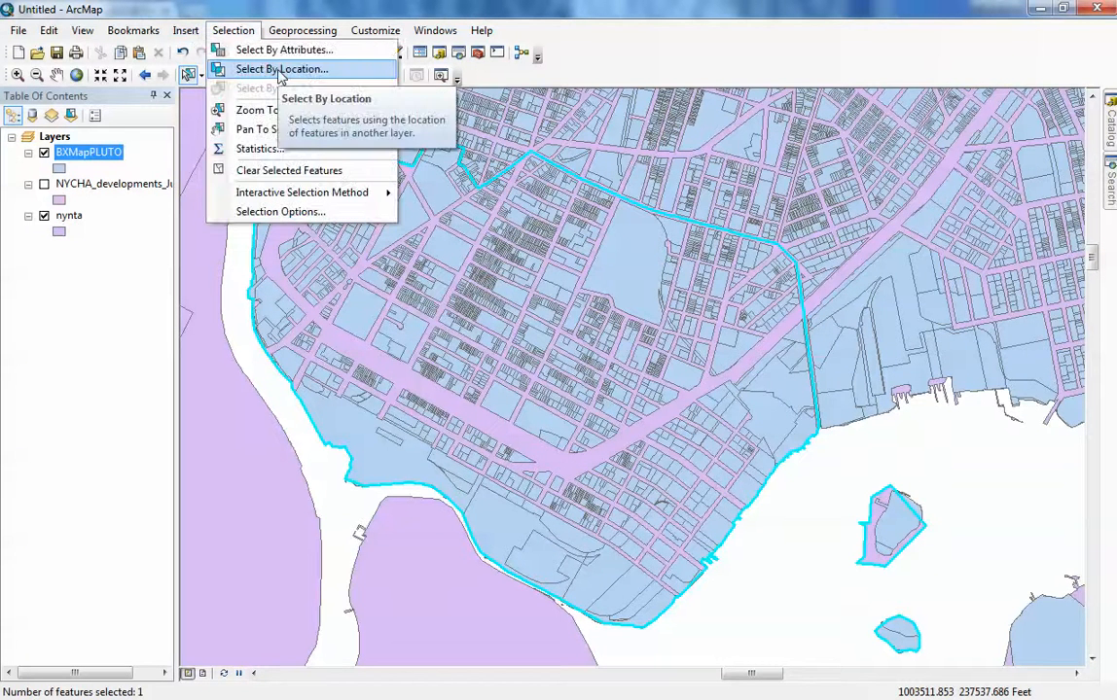
click(280, 71)
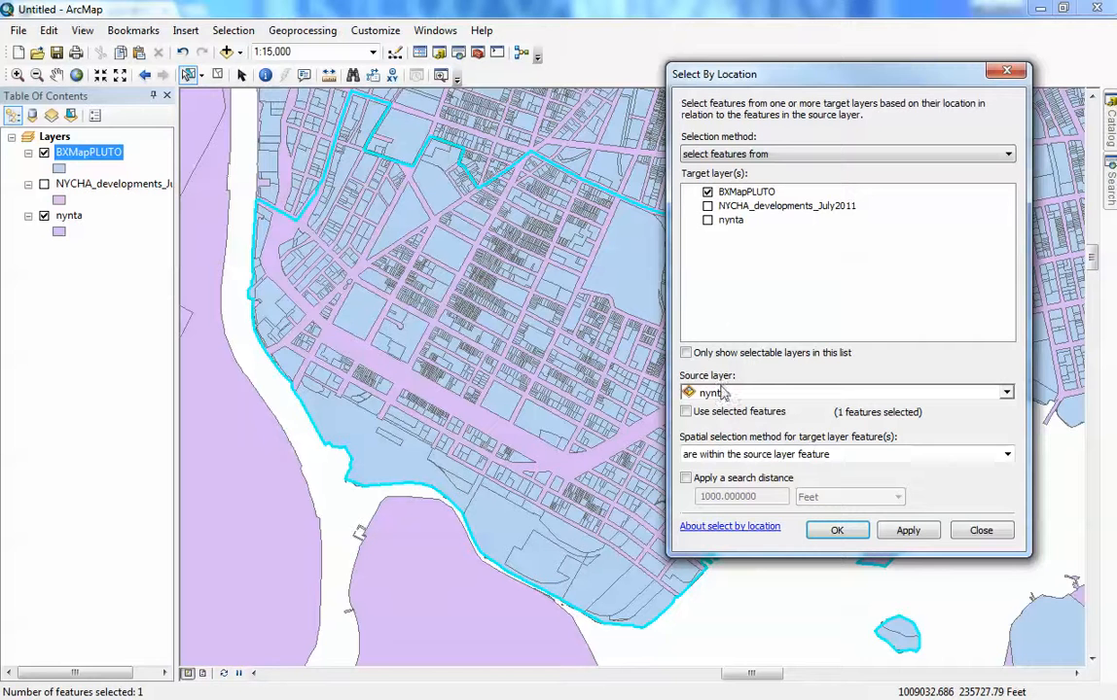
click(1007, 454)
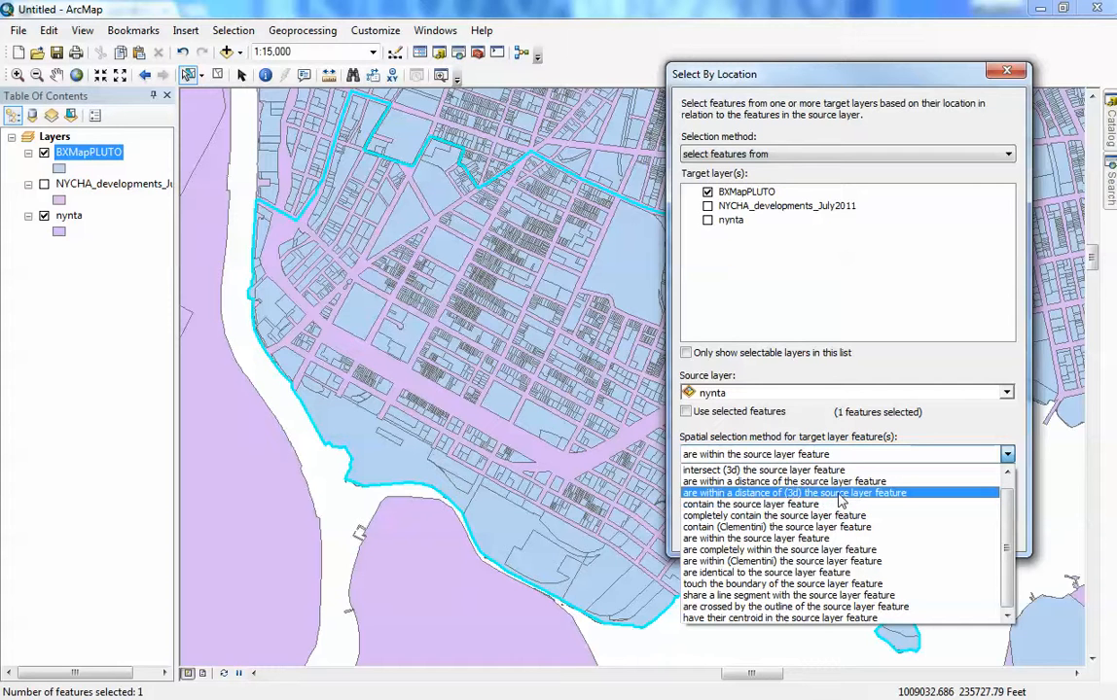
click(790, 562)
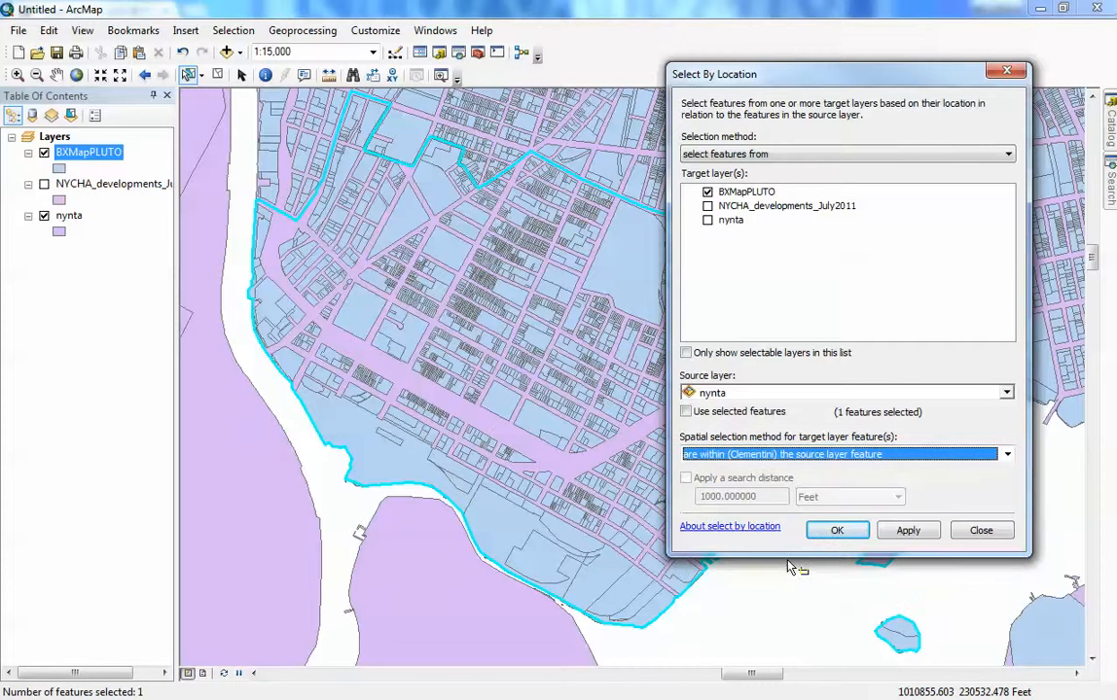
click(839, 530)
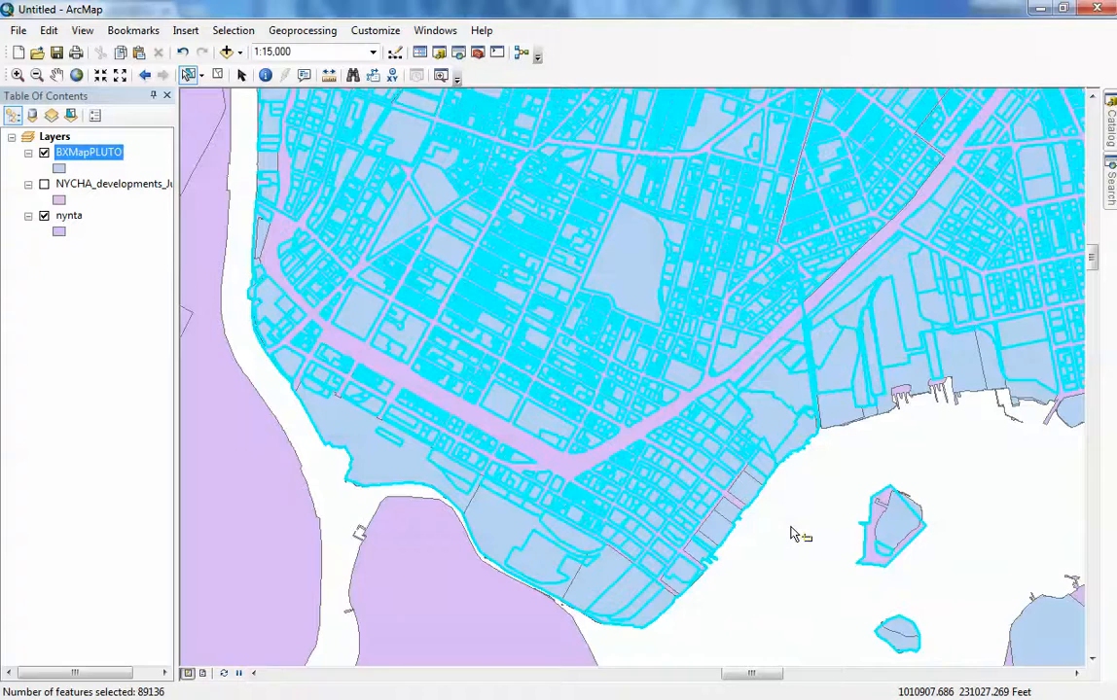
Clear the selection and select the features across the southern tip of the Bronx with a rectangle at 1:30,000.
scroll(792, 528, up, 3)
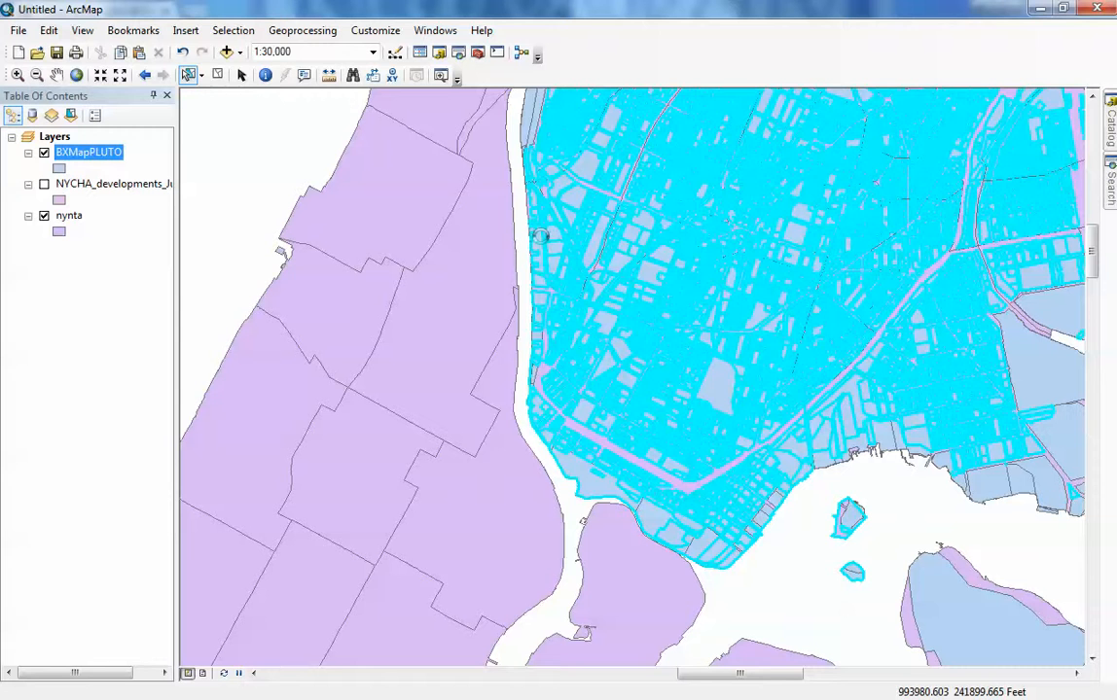
click(530, 238)
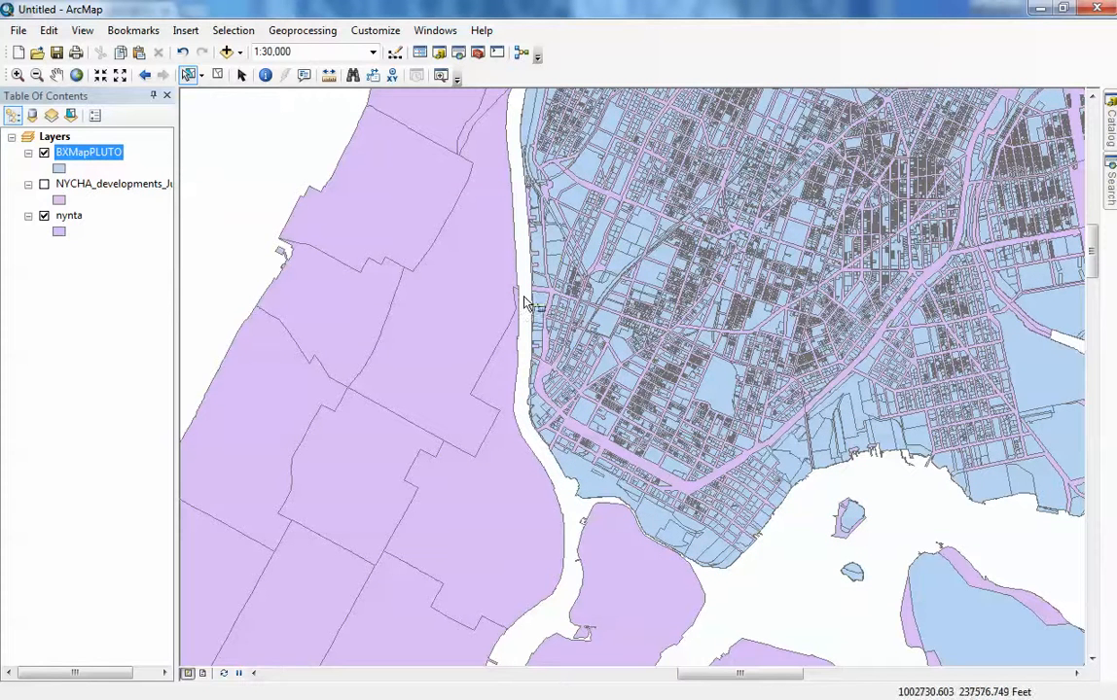
drag(524, 286, 814, 573)
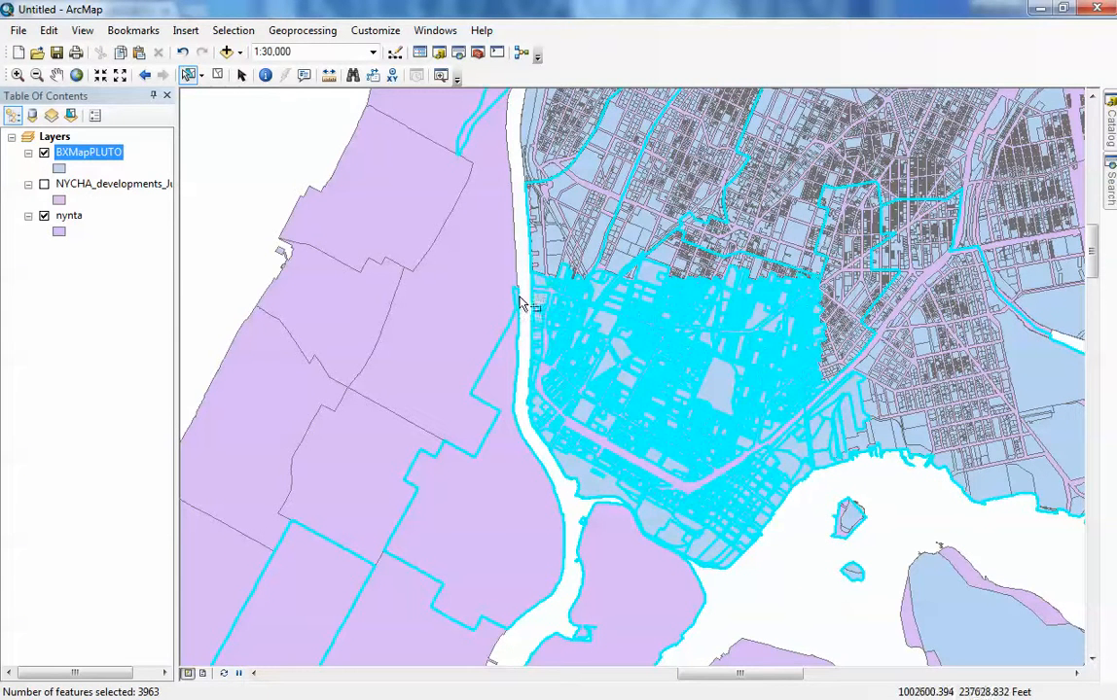
Hide the nynta layer and select the BXMapPLUTO lots at the Bronx's southern tip with a rectangle about 9,350 ft by 9,140 ft.
click(43, 215)
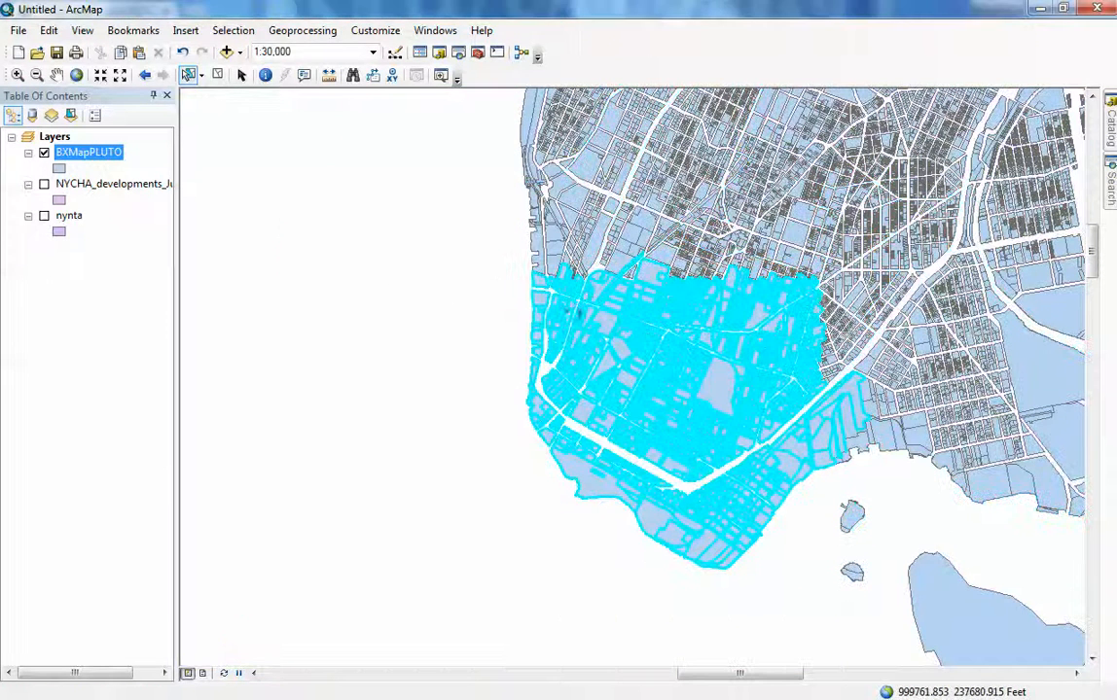
drag(503, 285, 818, 593)
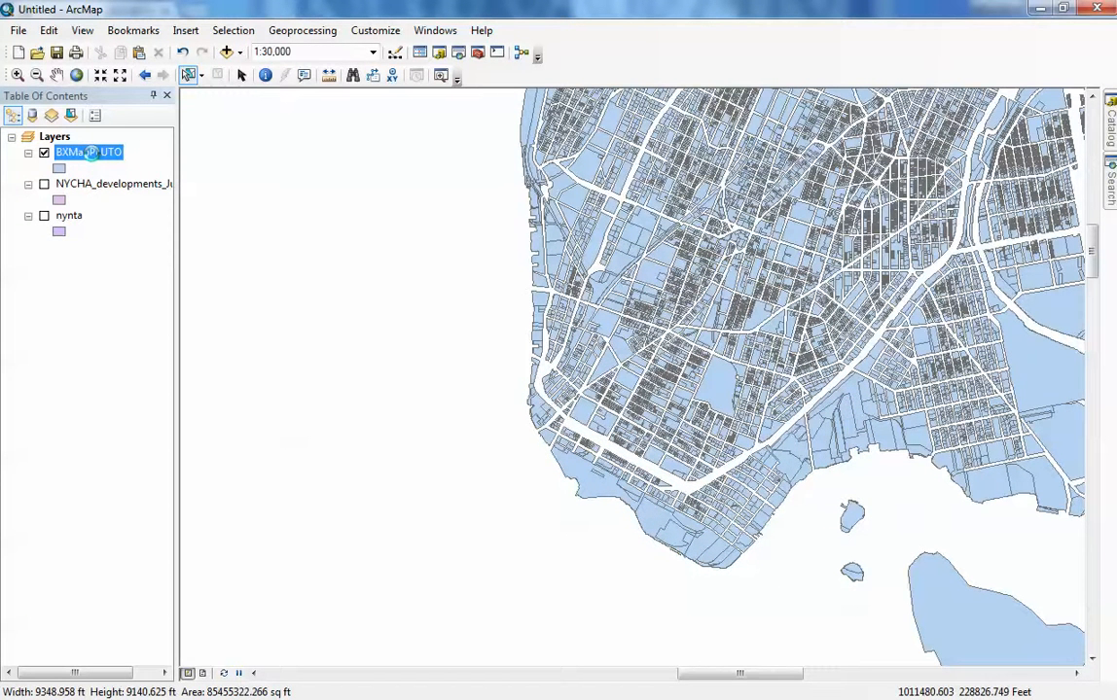
Create a layer from the selected BXMapPLUTO features, and hide and reshow the original BXMapPLUTO layer to compare them.
right_click(90, 153)
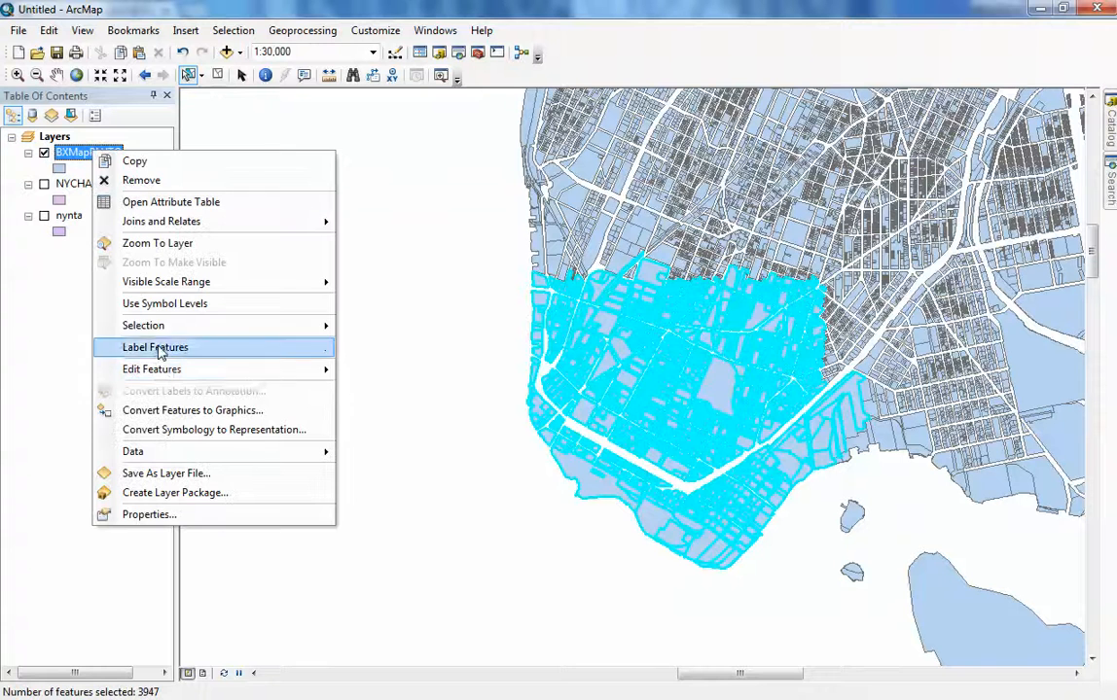
mouse_move(164, 374)
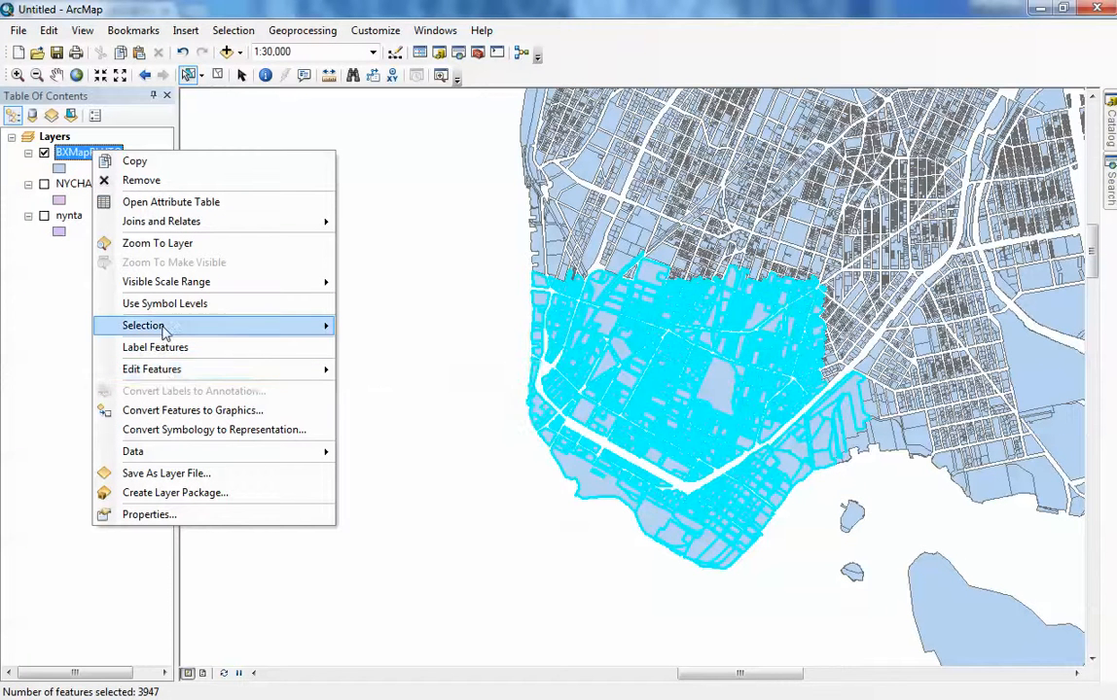
mouse_move(292, 326)
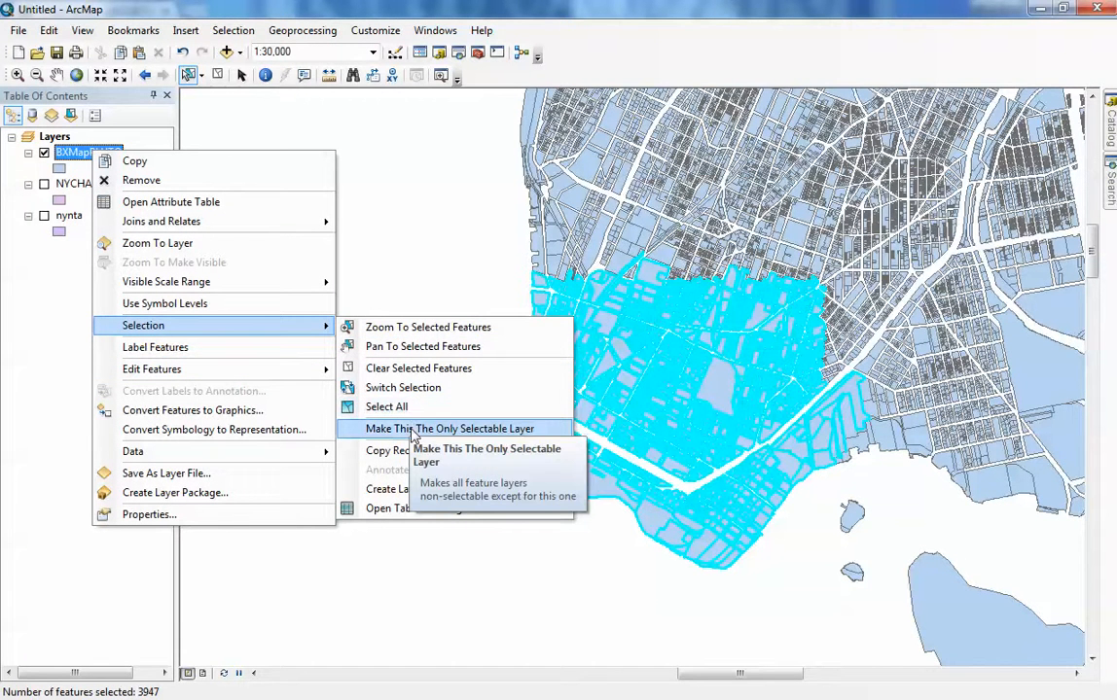
click(408, 488)
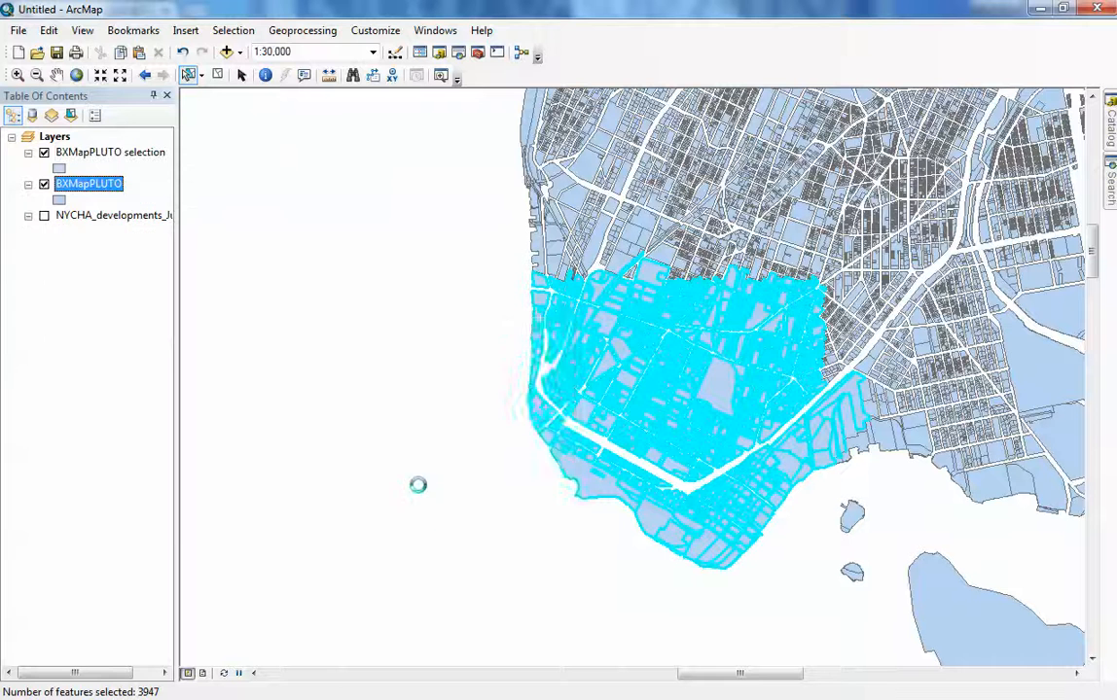
click(44, 184)
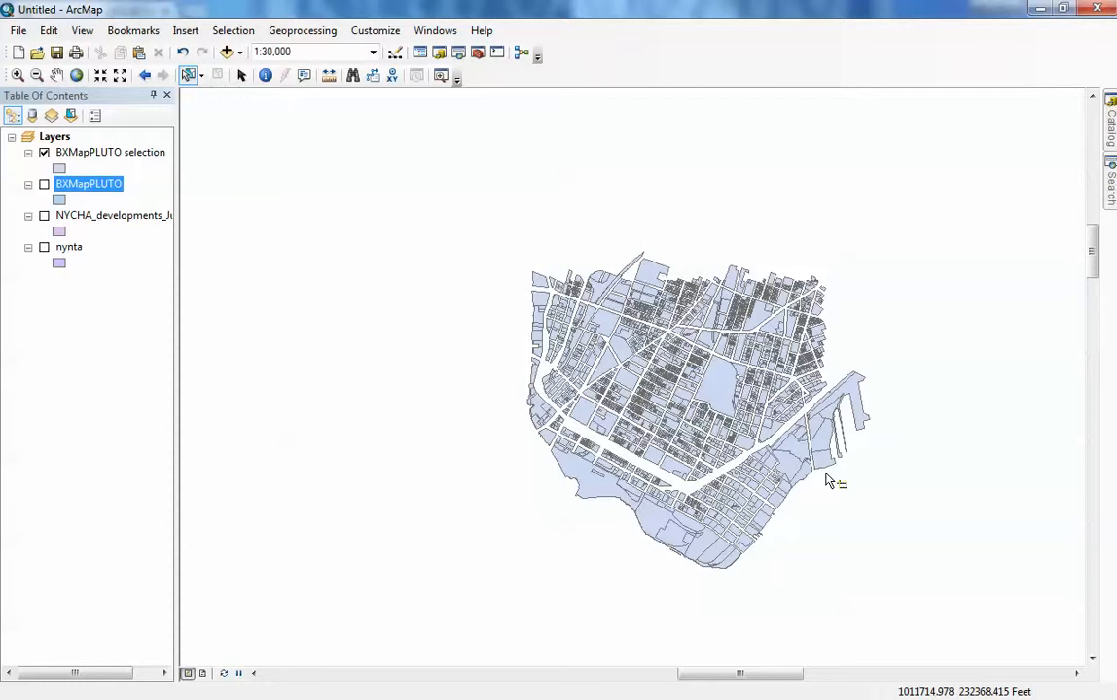
click(44, 185)
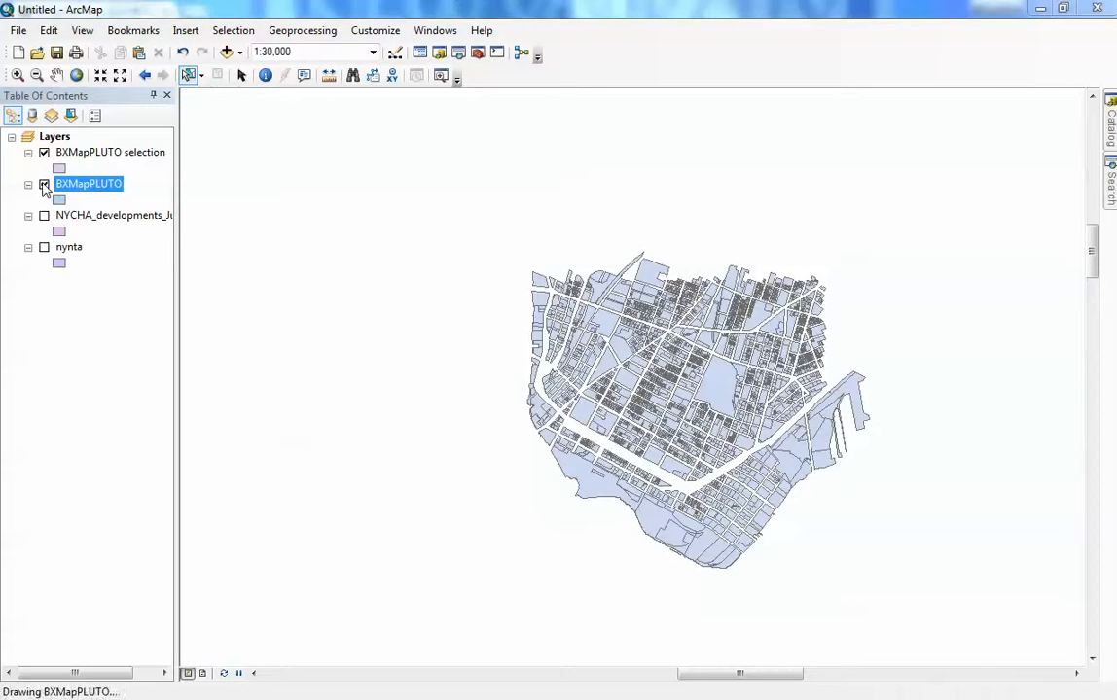